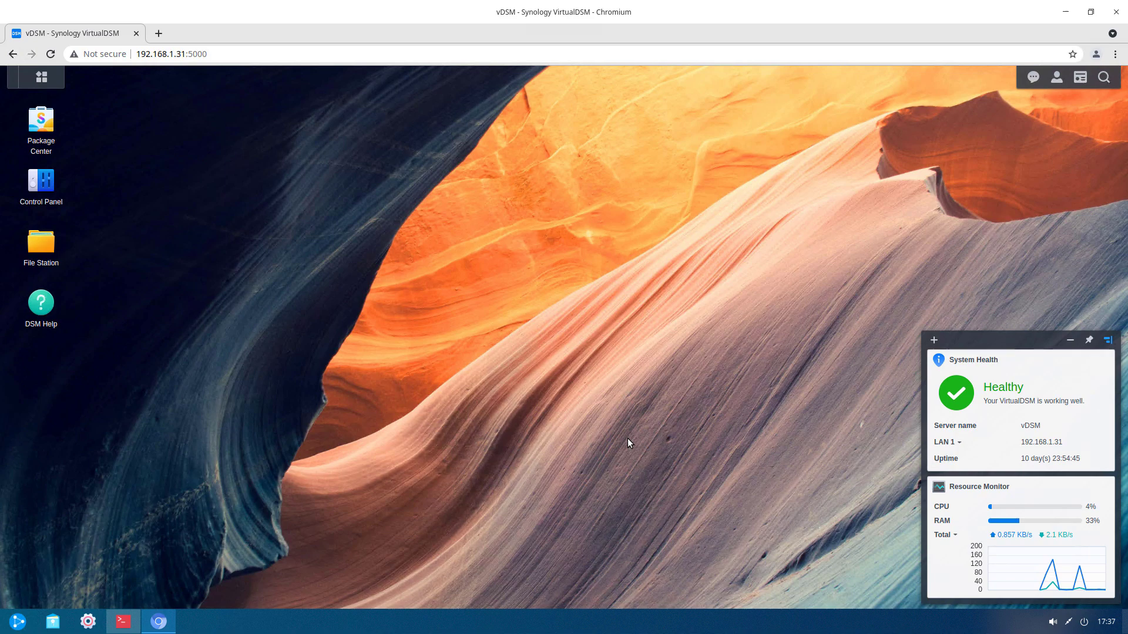
- Launch Active Backup for Business from the Main Menu and position its Overview window
click(41, 77)
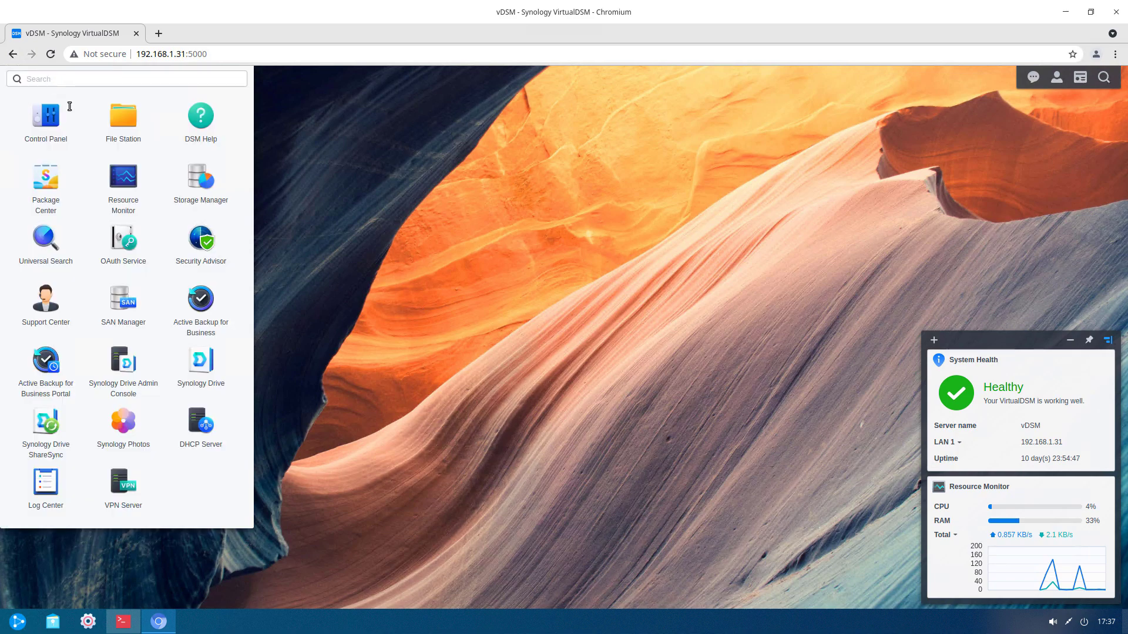
click(200, 299)
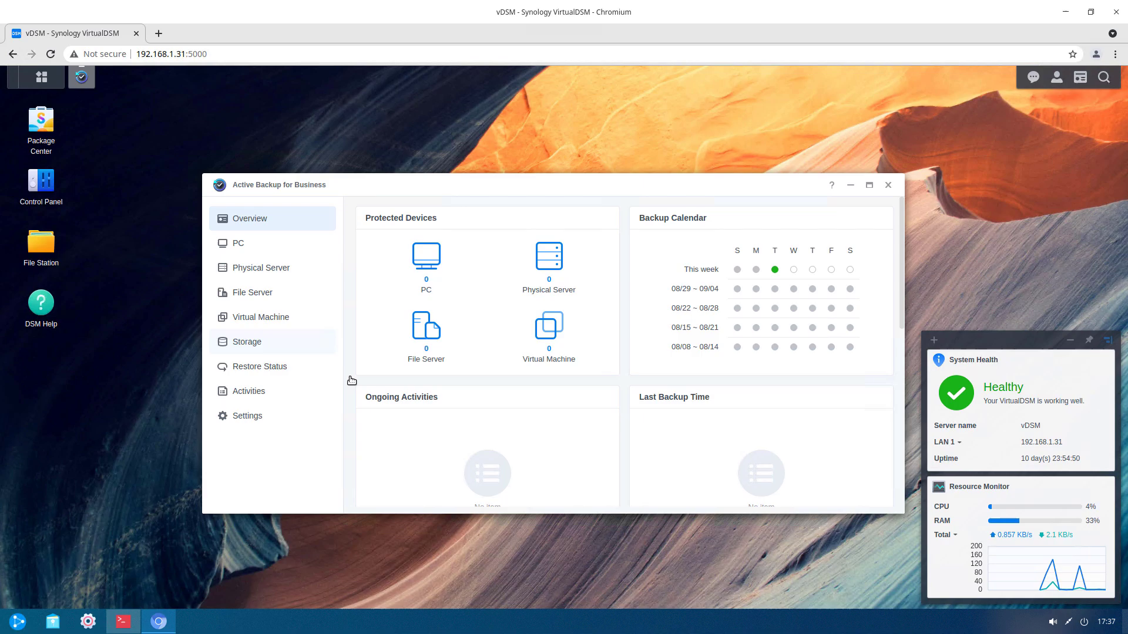
drag(435, 185, 428, 174)
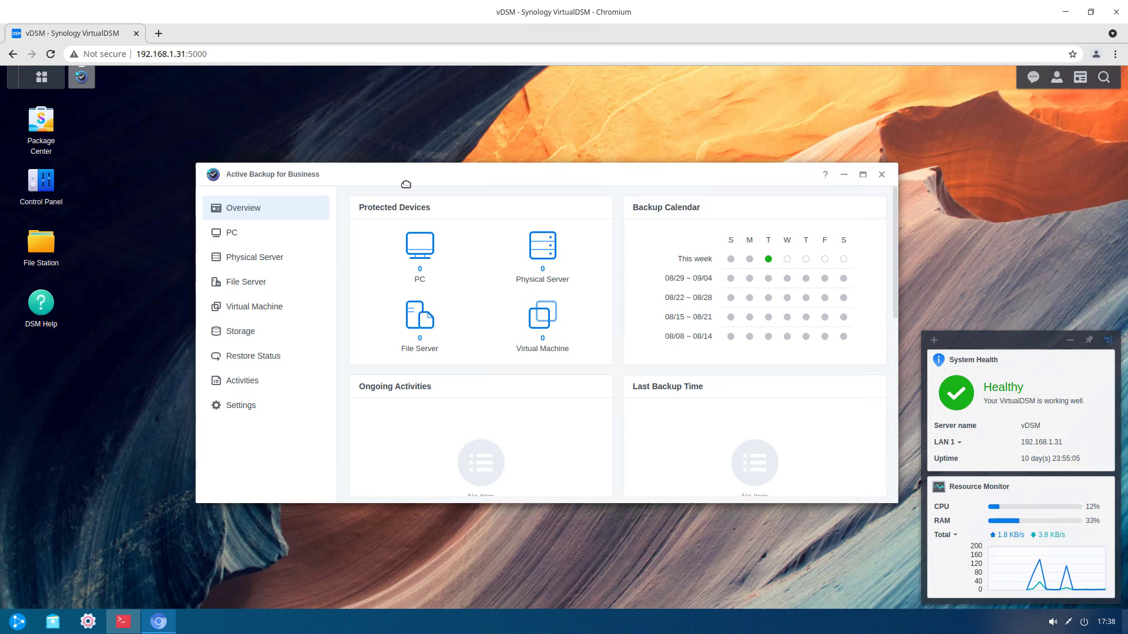
- Under Physical Server > Linux, open Add Device and download the deb_x64 agent package
click(302, 268)
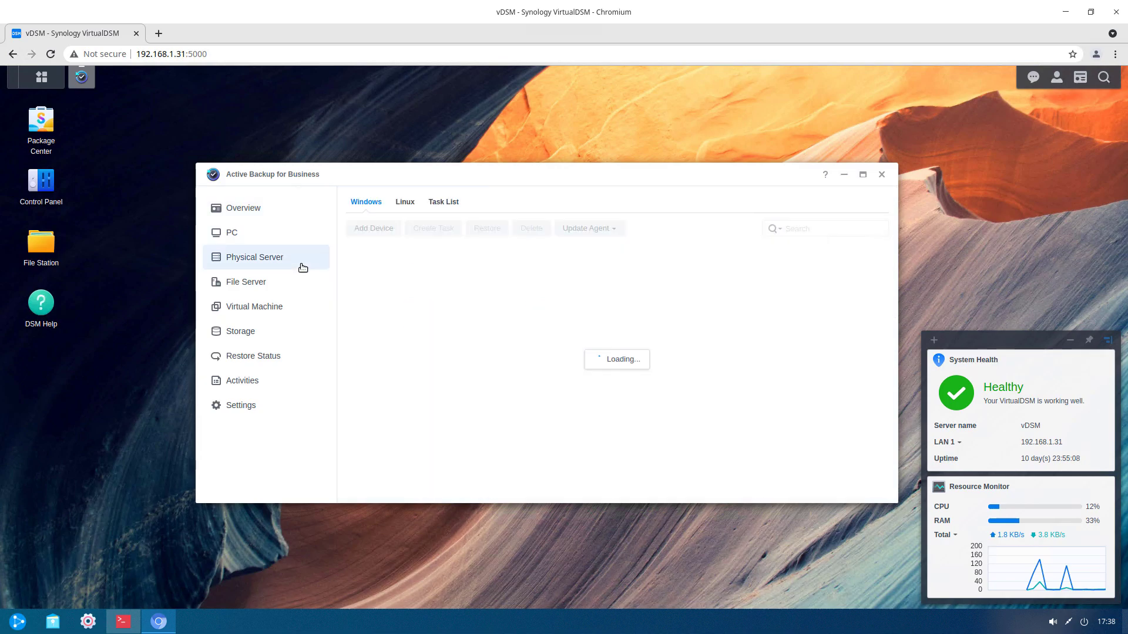
click(407, 203)
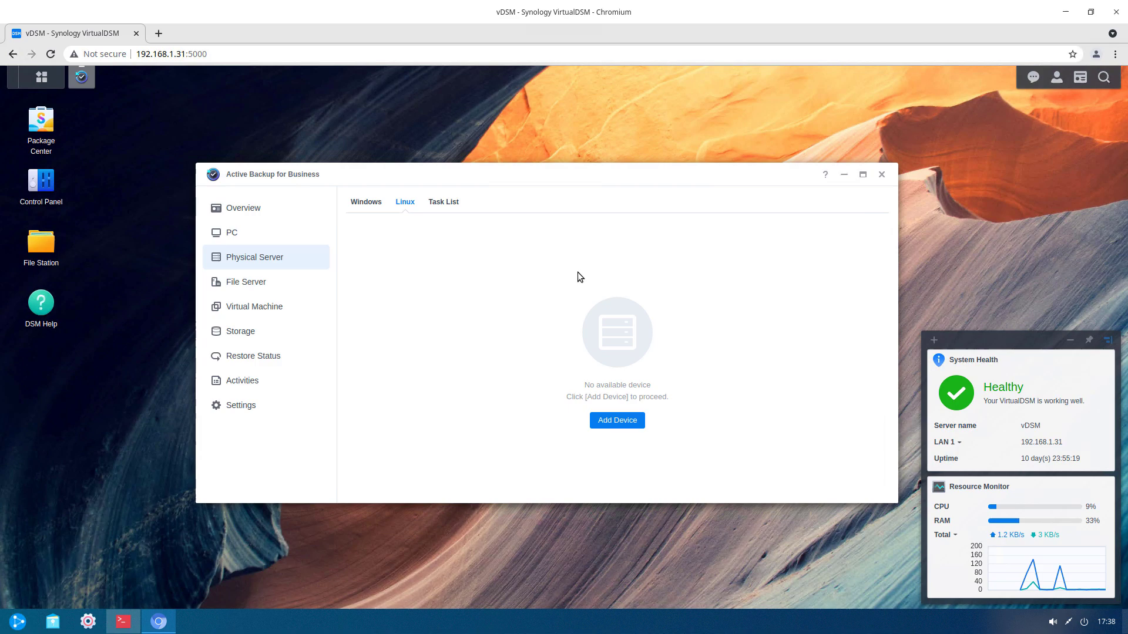
click(622, 421)
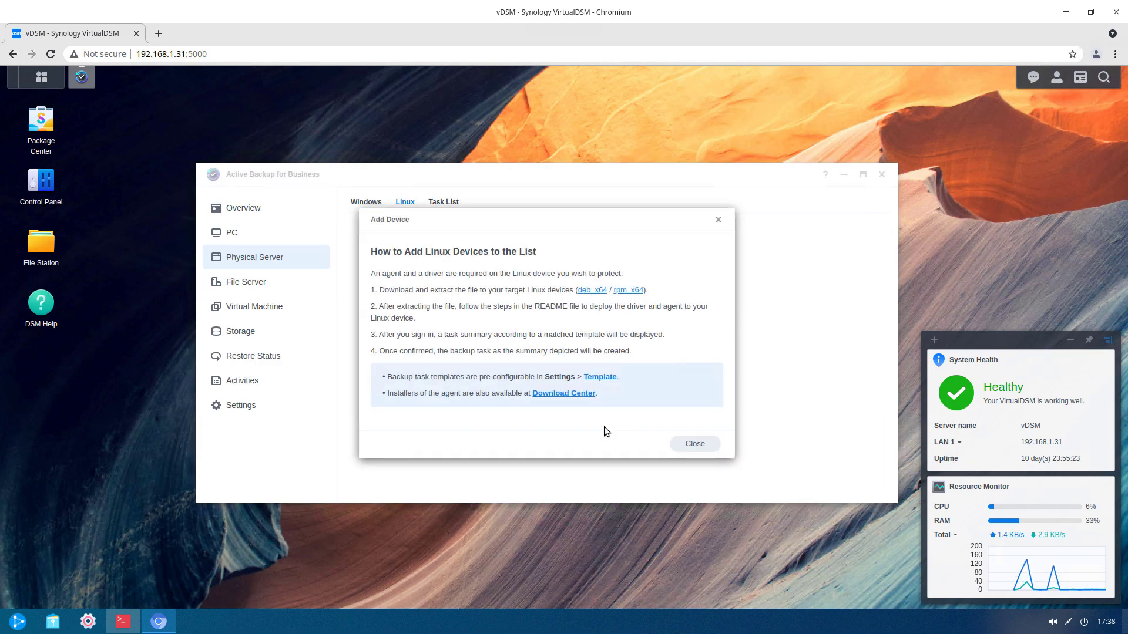
click(591, 291)
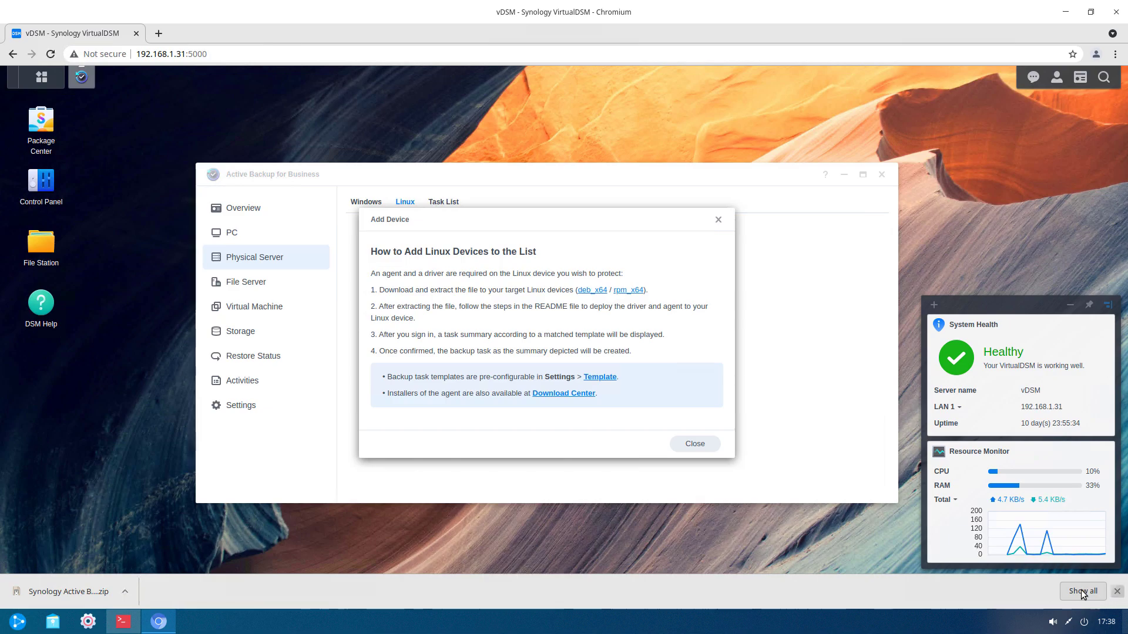
click(1117, 592)
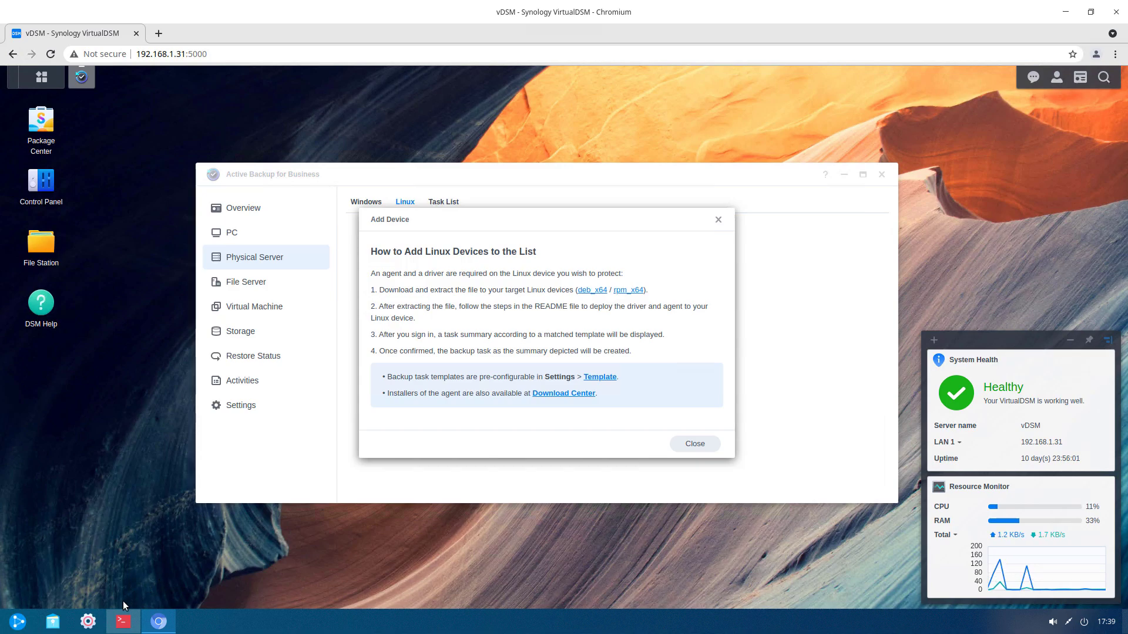
- In a terminal, go to Downloads and unzip the Synology agent archive
click(125, 621)
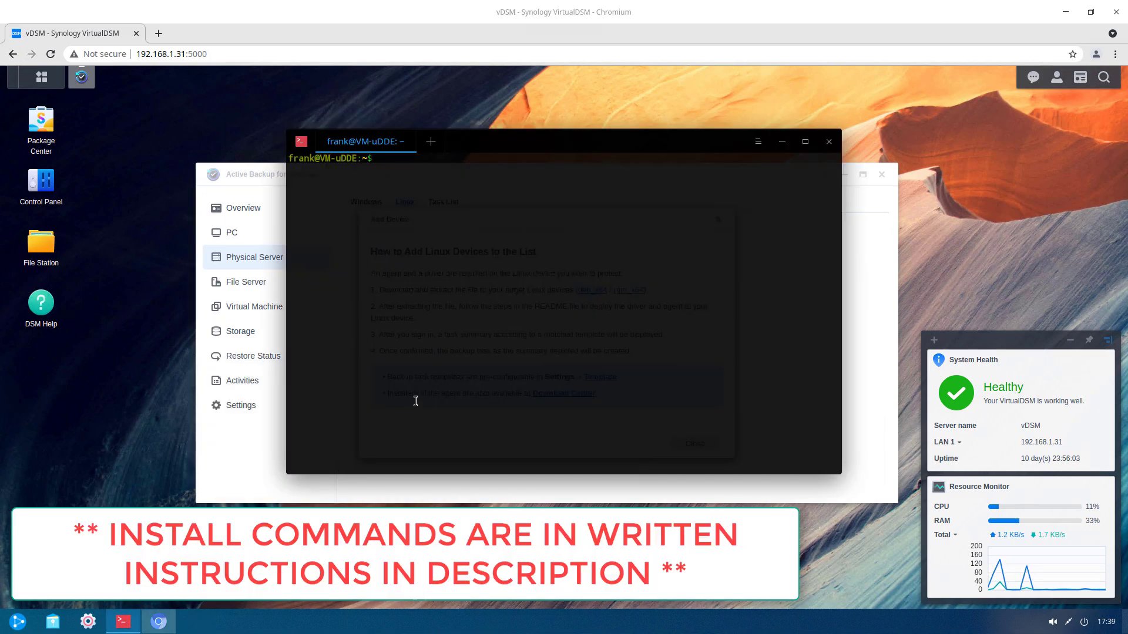
text(cd Downloads)
key(Return)
text(ls)
key(Return)
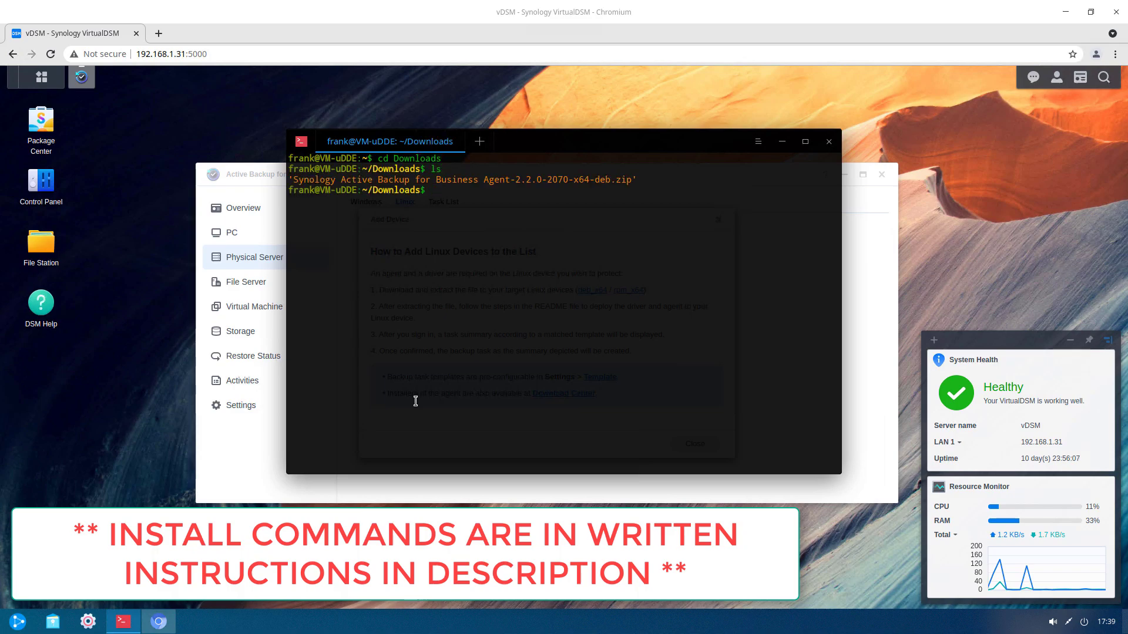
text(unzip Synolog)
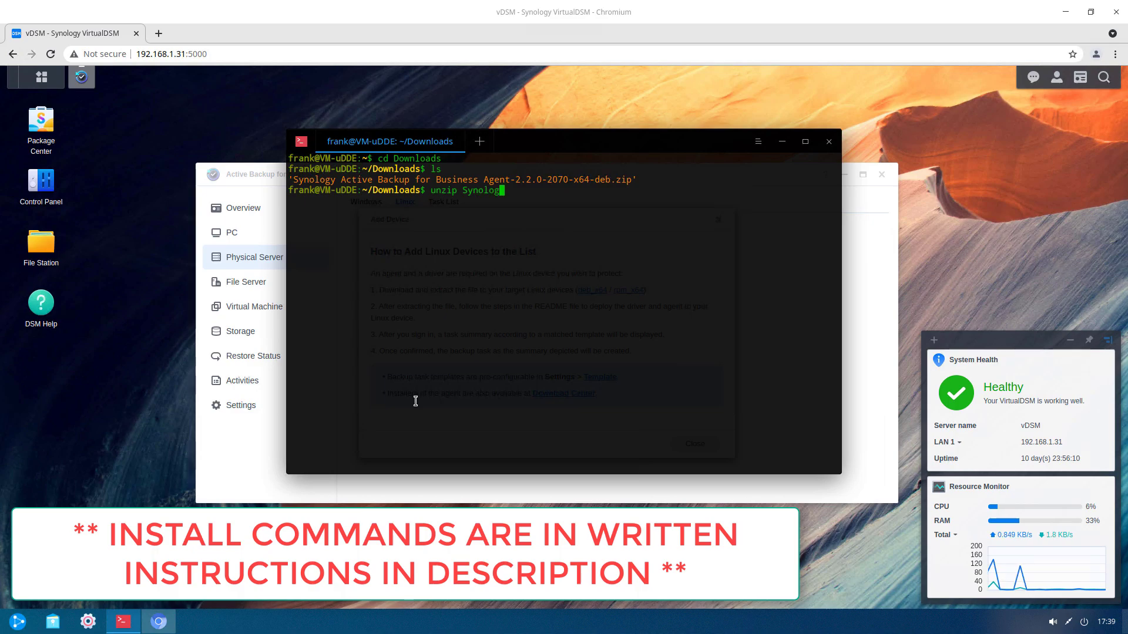
text(y*)
key(Return)
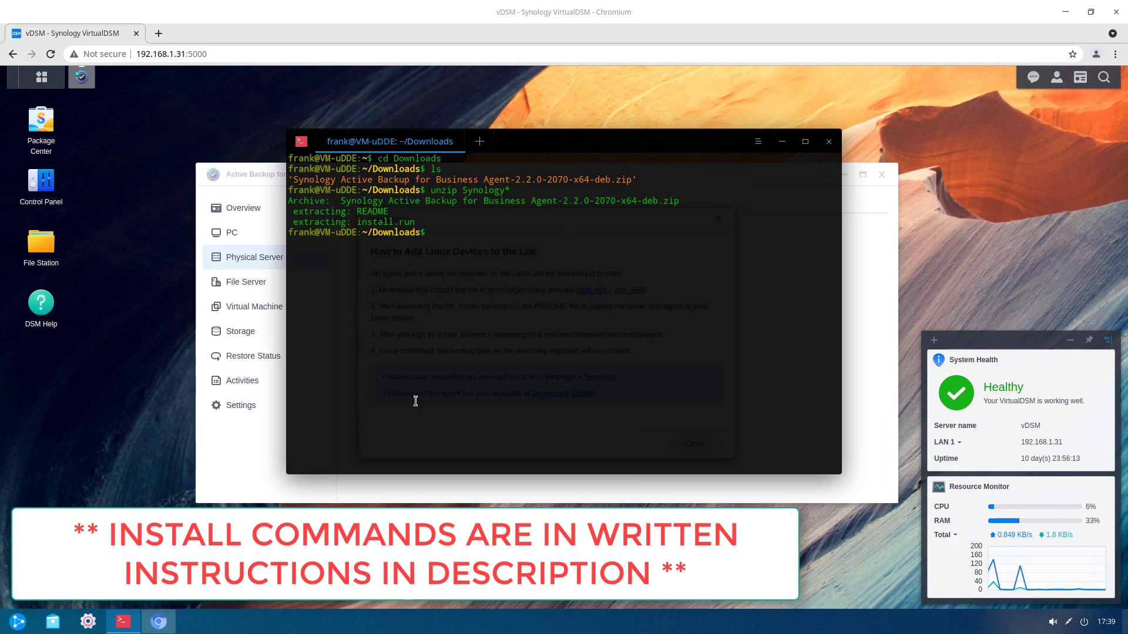
text(ls)
key(Return)
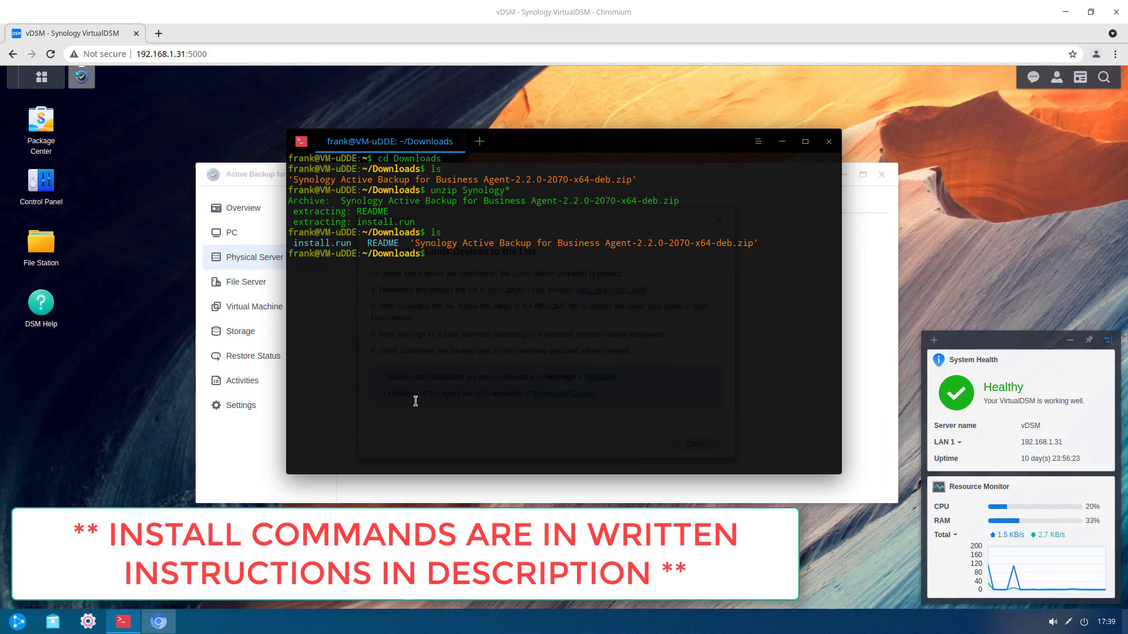
- Run sudo ./install.run with the administrator password to install the agent
text(sudo ./install.run)
key(Return)
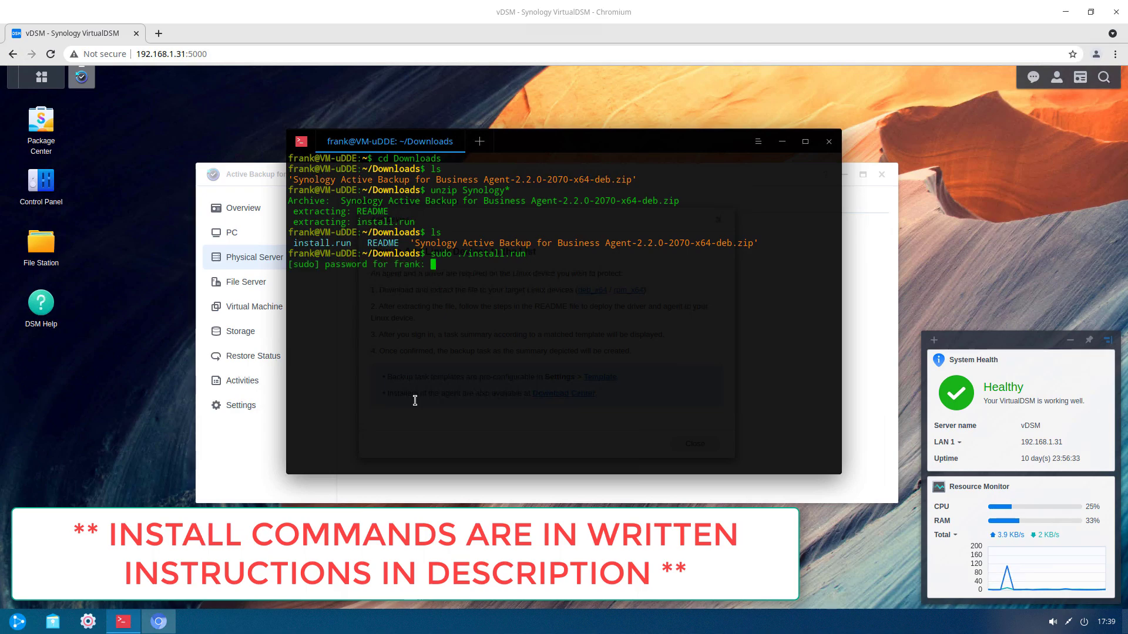
key(Return)
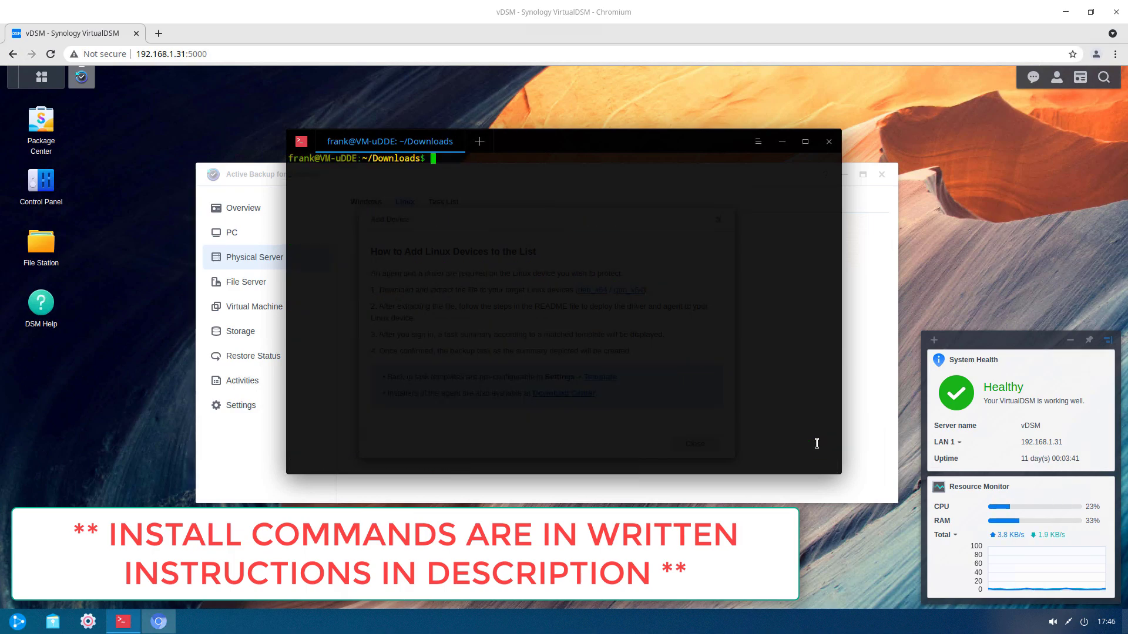
- Connect via sudo abb-cli -c to 192.168.1.31 with the NAS account credentials, accepting the certificate
text(sudo abb-cli -c)
key(Return)
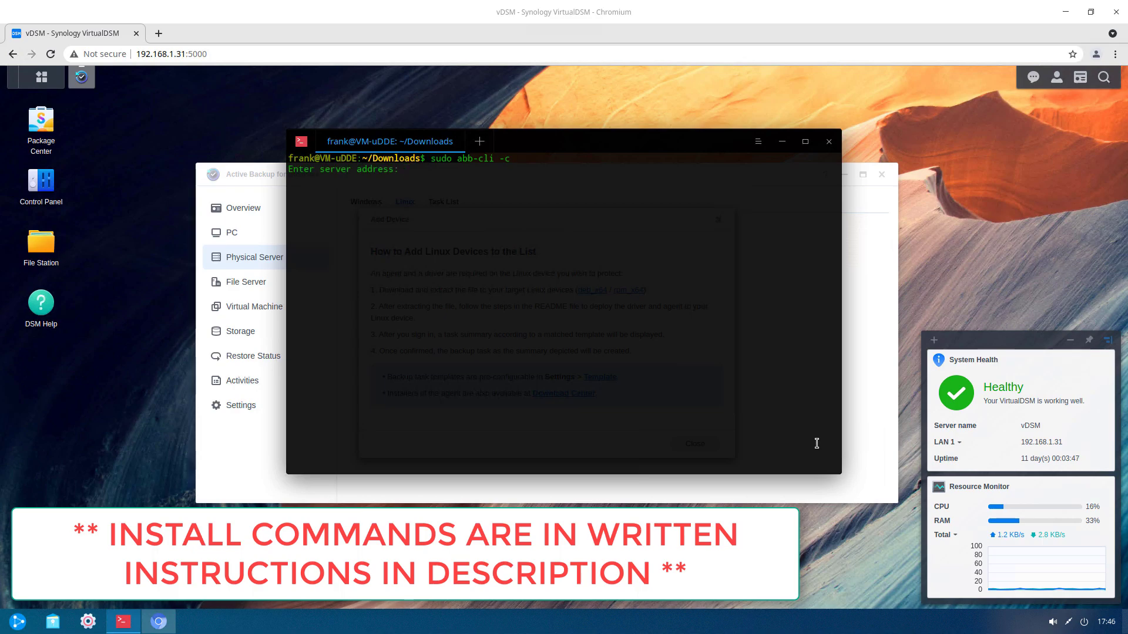
text(192.168.1.31)
key(Return)
text(frank)
key(Return)
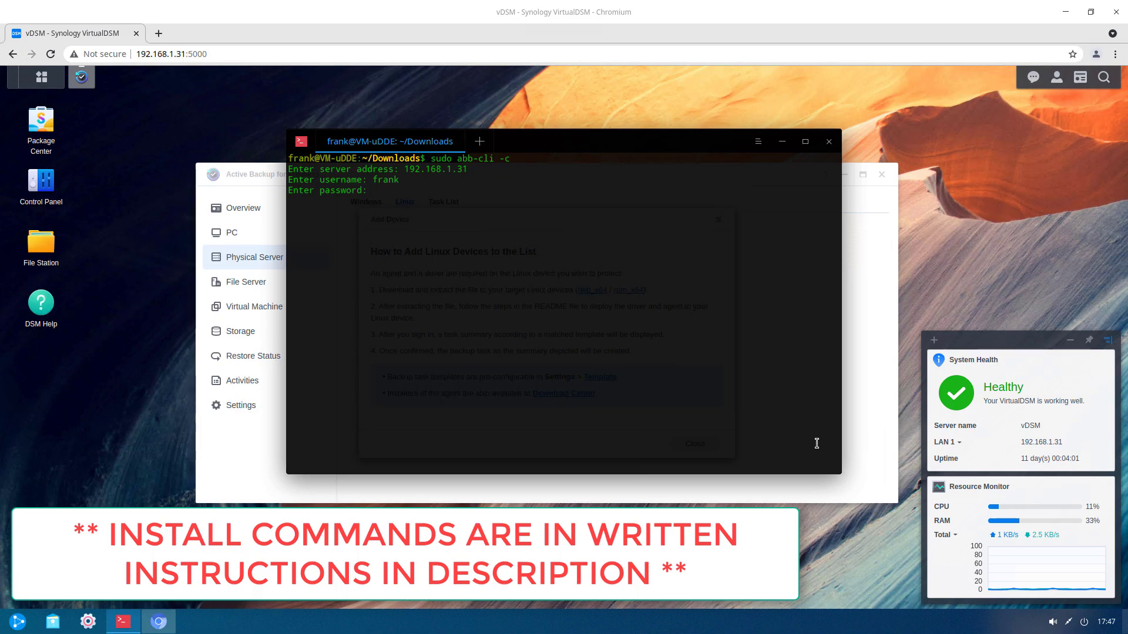
key(Return)
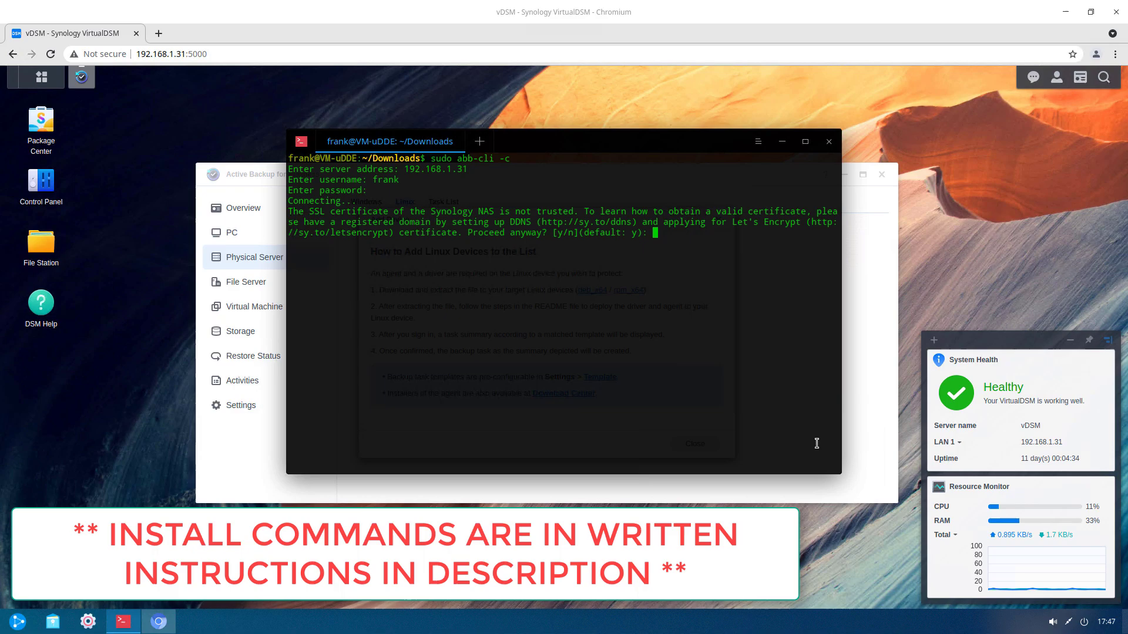
key(Return)
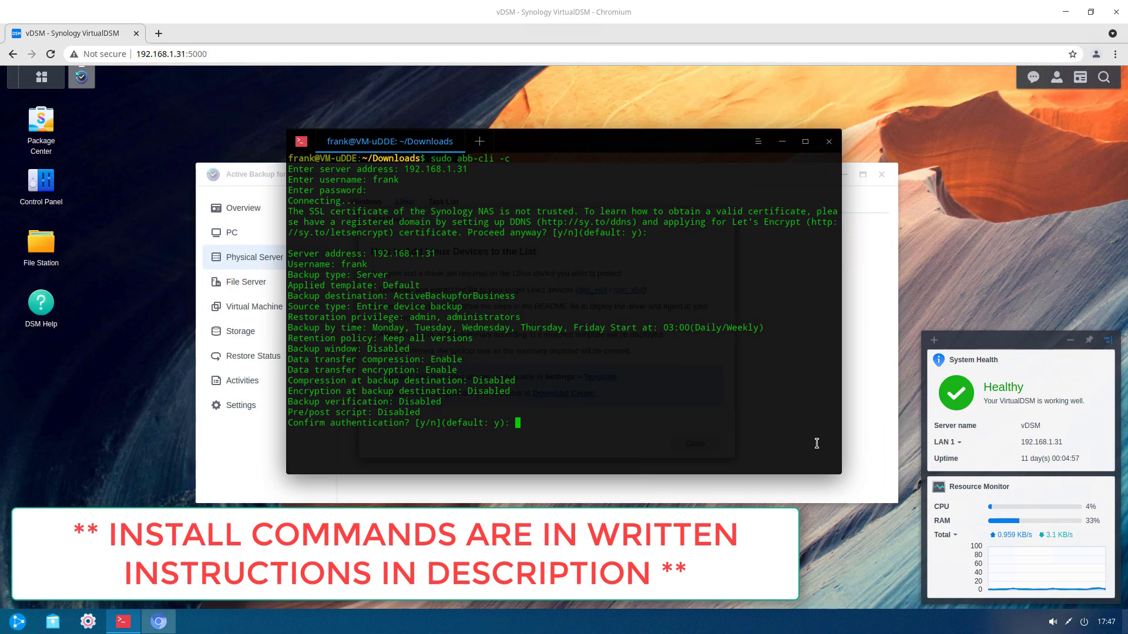
key(Return)
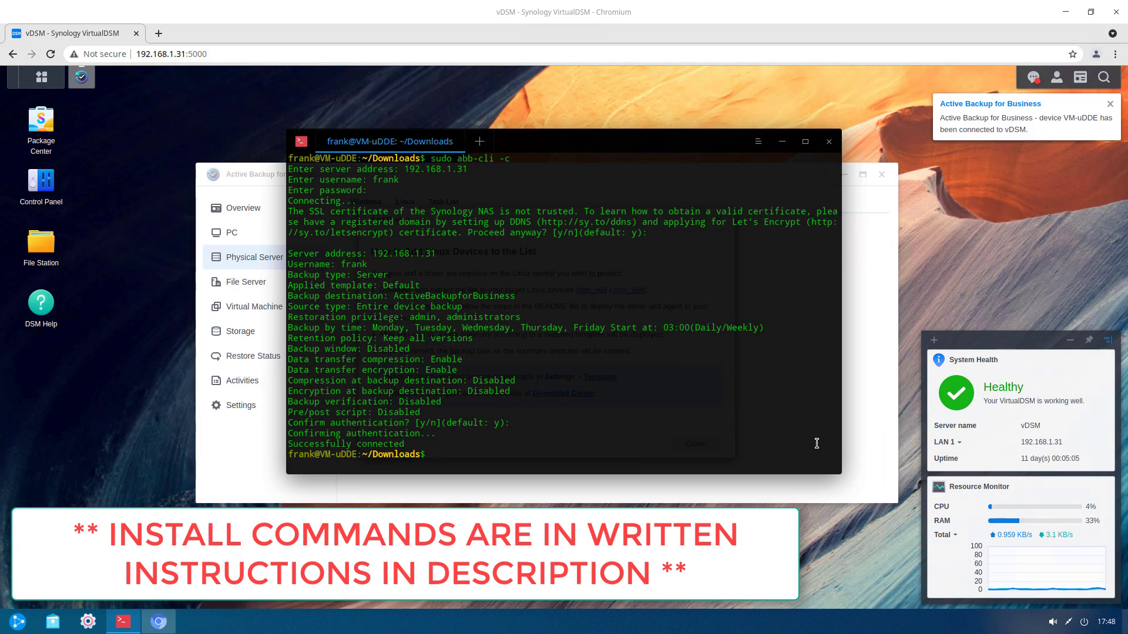
- Run sudo abb-cli -h and scroll through the listed commands and options
text(sudo abb-cli -h)
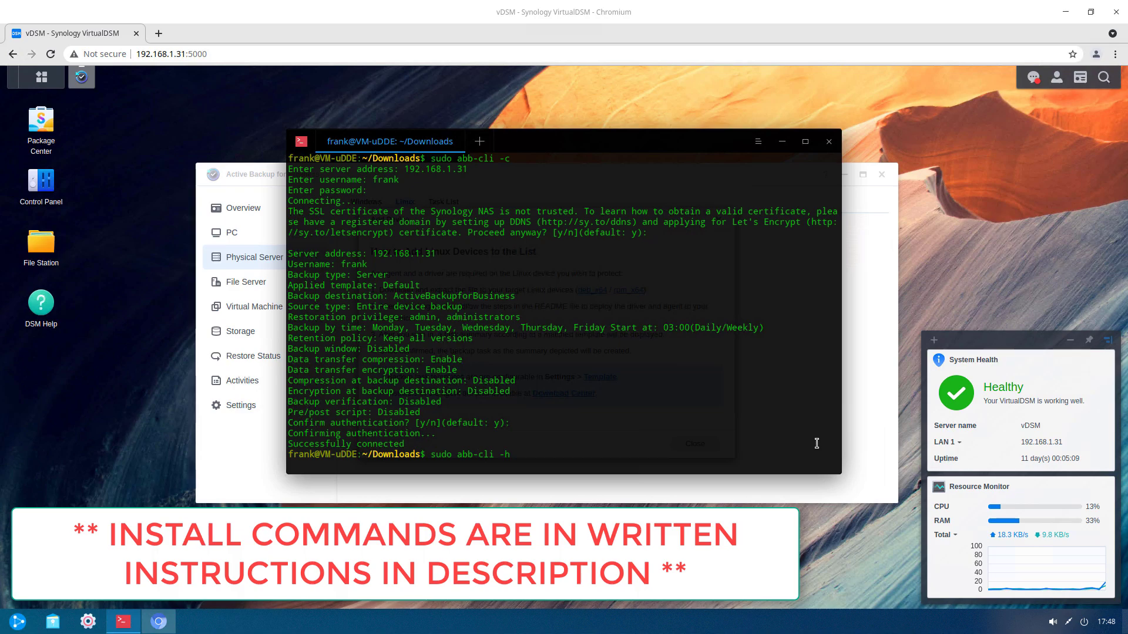
key(Return)
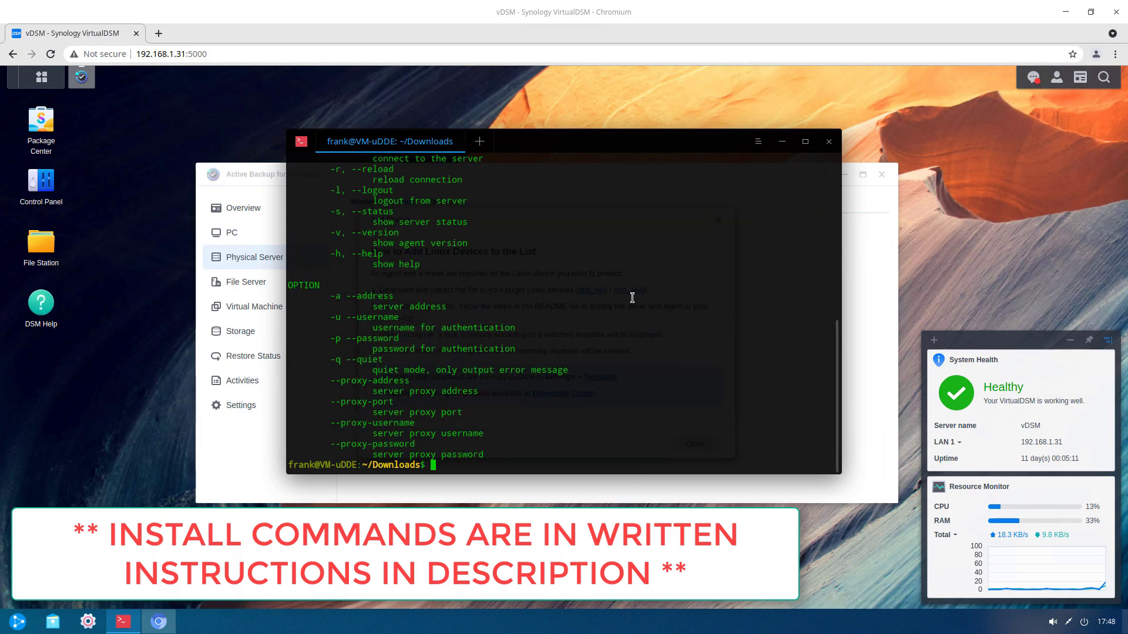
scroll(605, 308, up, 2)
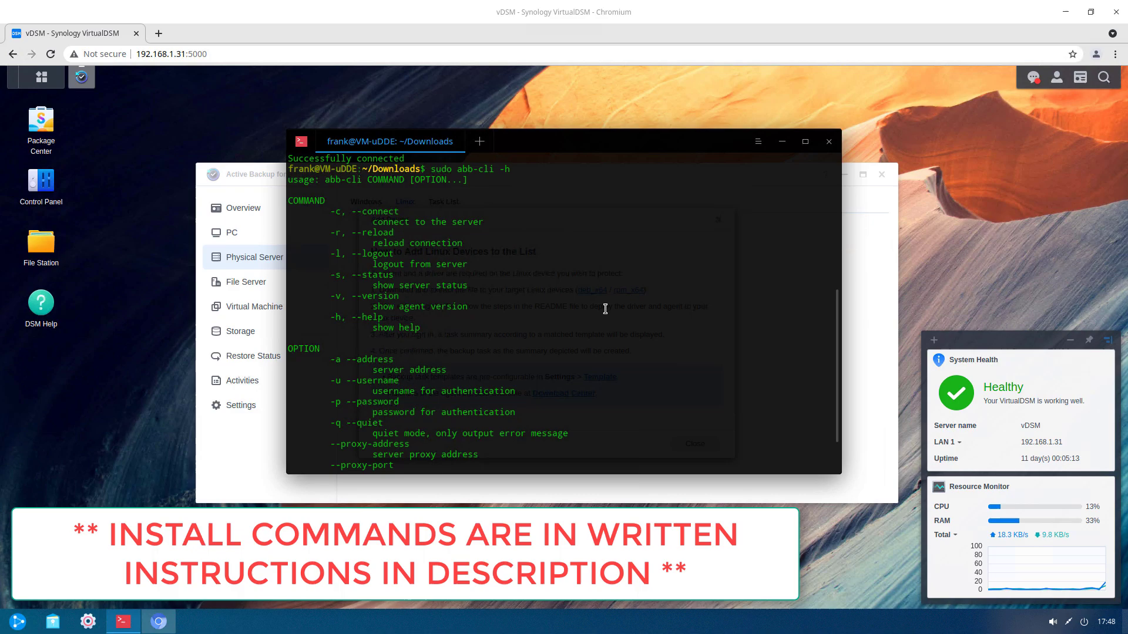
scroll(605, 308, down, 1)
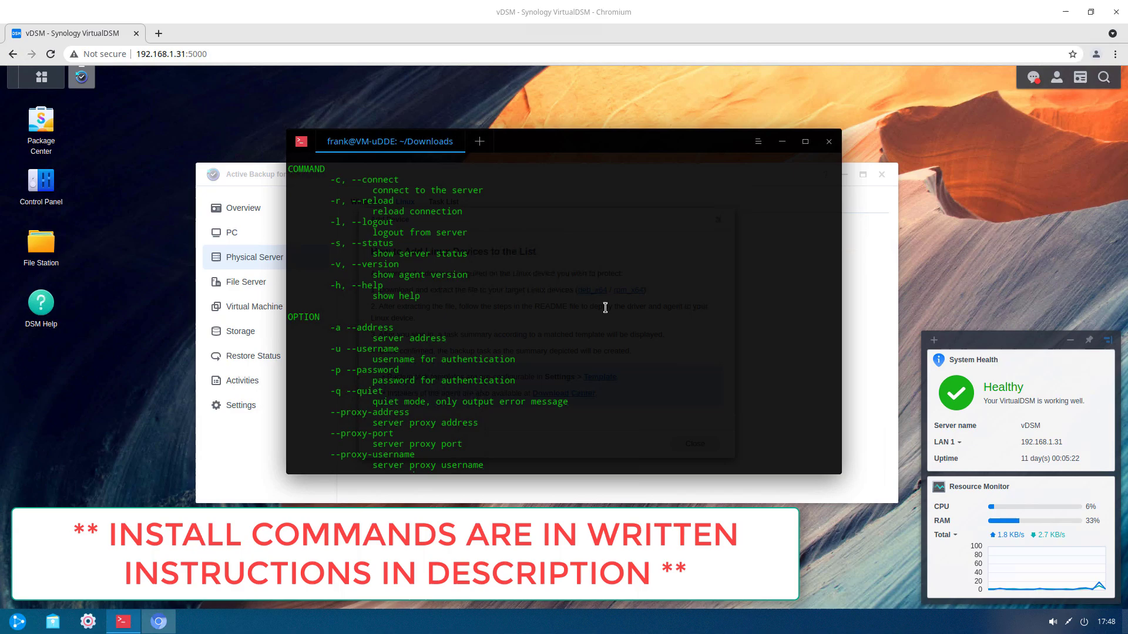
- Back in DSM, close the Add Device instructions and select the default task in Task List
click(783, 142)
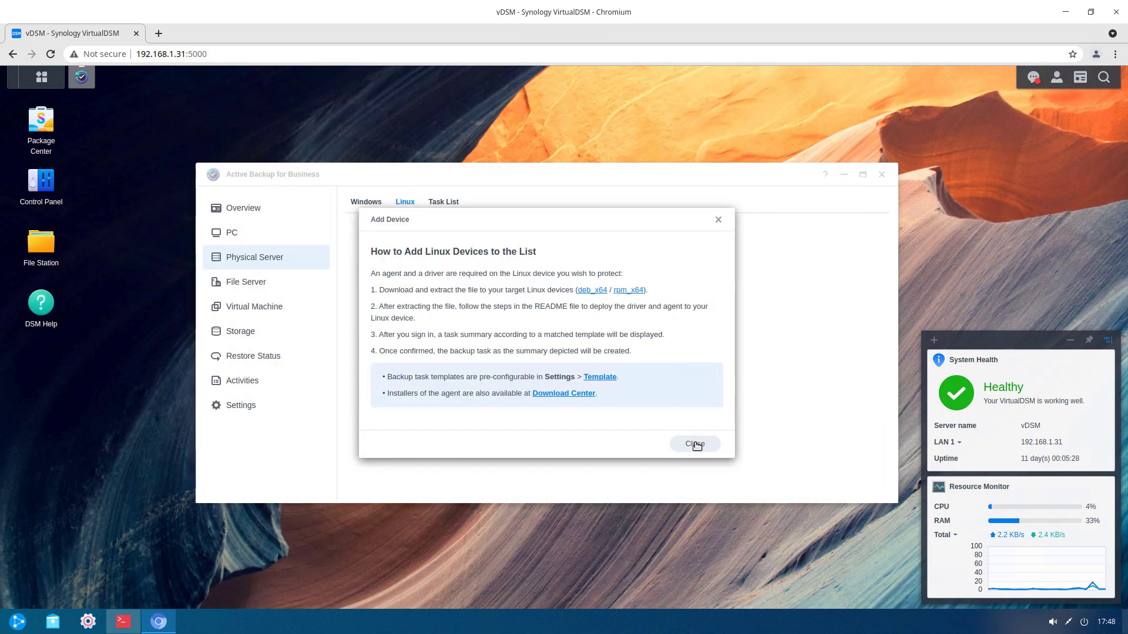
click(696, 445)
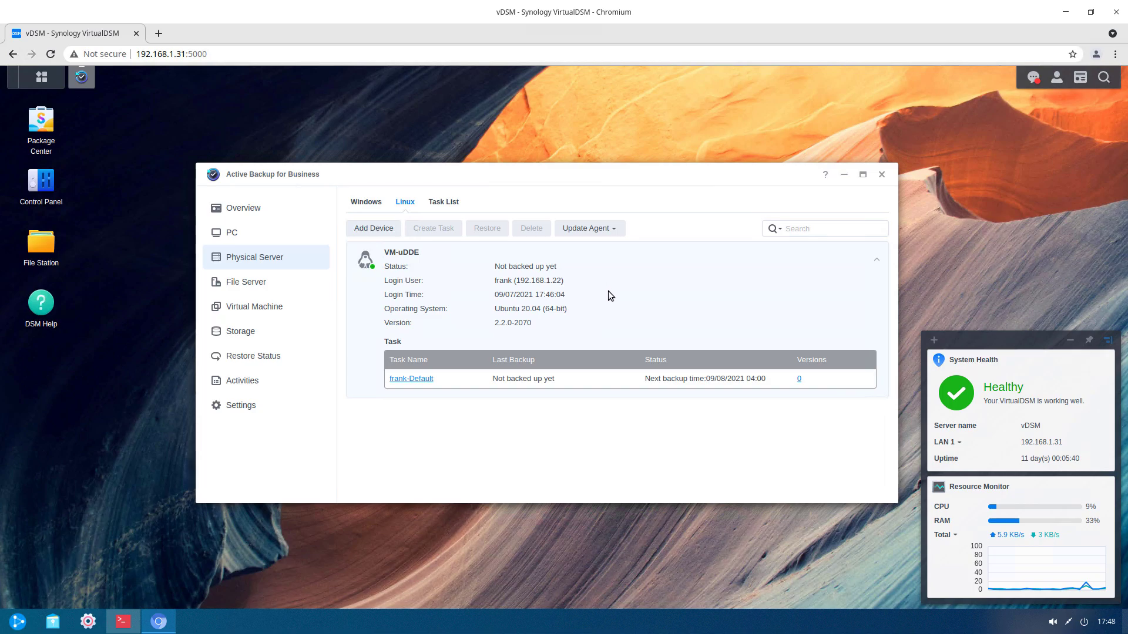
click(443, 204)
click(456, 268)
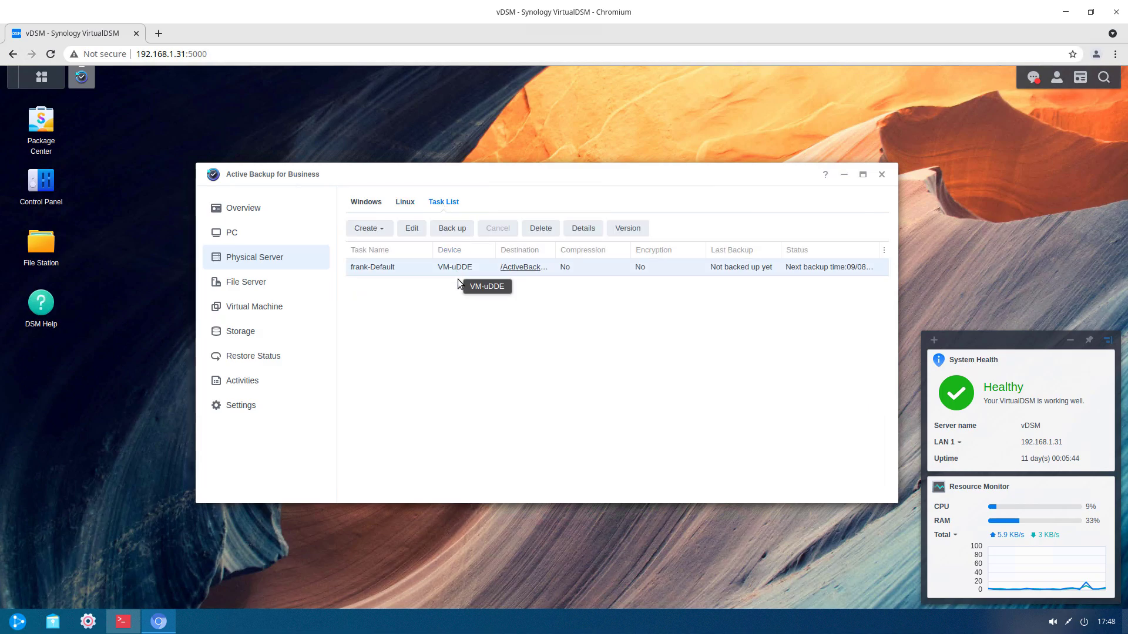
- Edit the default task and replace its General tab task name with VM-uDDE
click(412, 229)
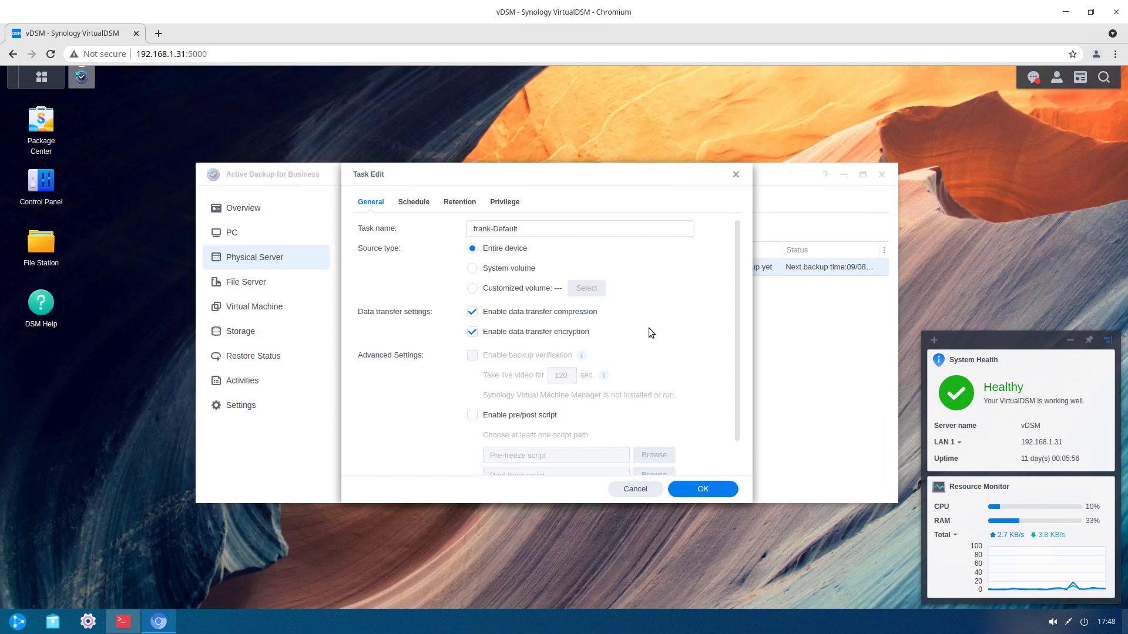
click(556, 232)
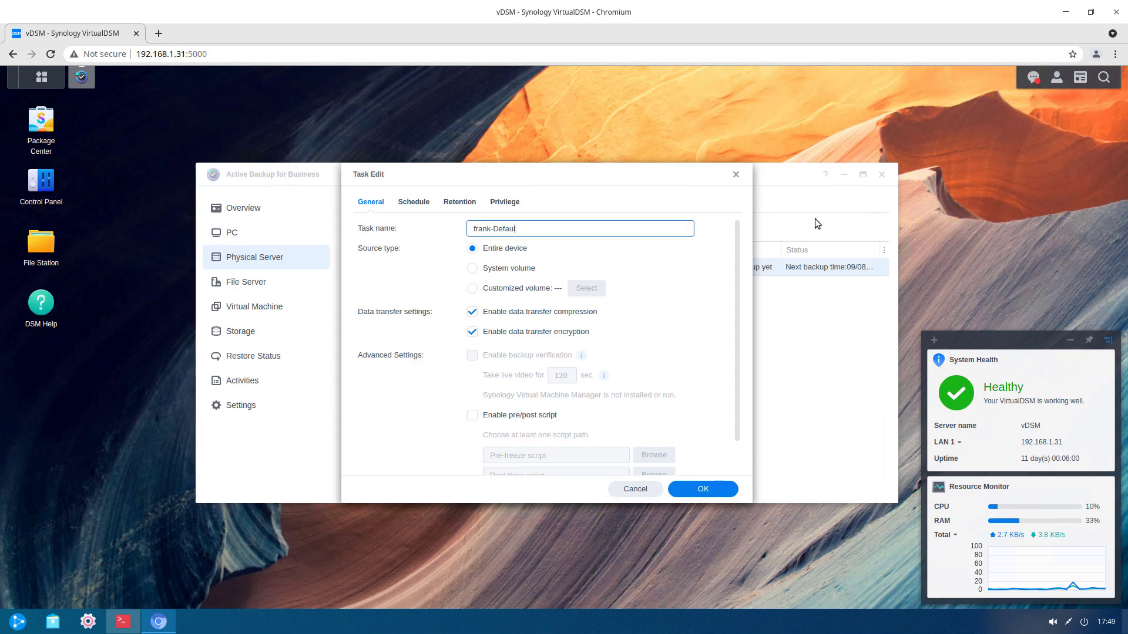
key(BackSpace)
key(BackSpace)
key(BackSpace)
key(BackSpace)
key(BackSpace)
key(BackSpace)
key(BackSpace)
key(BackSpace)
key(BackSpace)
key(BackSpace)
key(BackSpace)
key(BackSpace)
text(VM-uDDE)
click(678, 287)
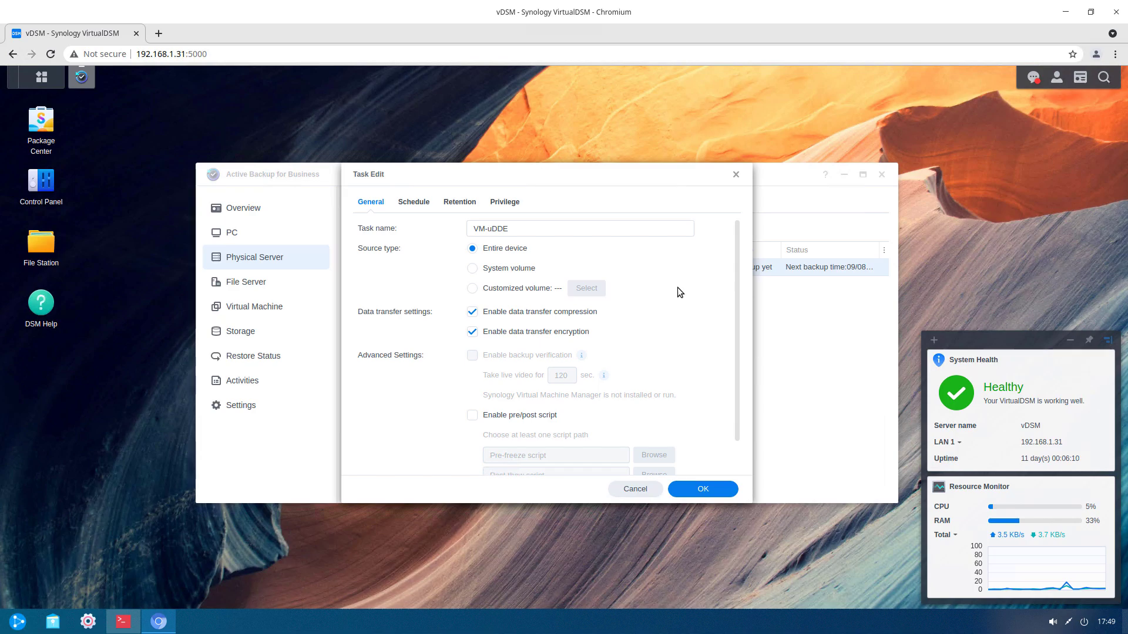
- Set the task's schedule to run Daily
click(416, 204)
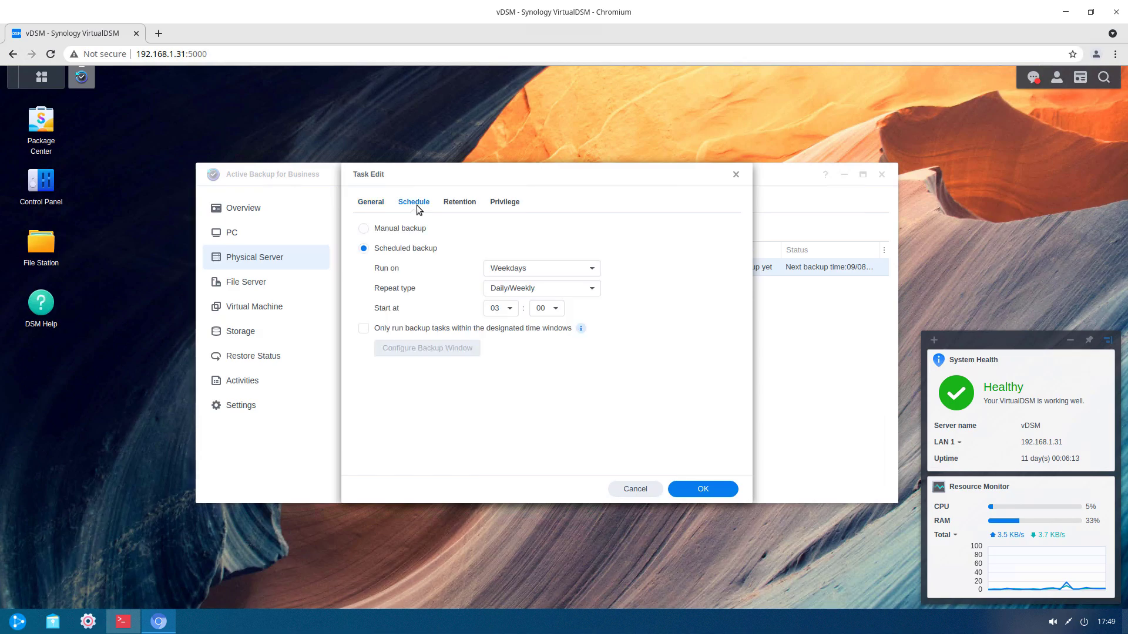
click(578, 271)
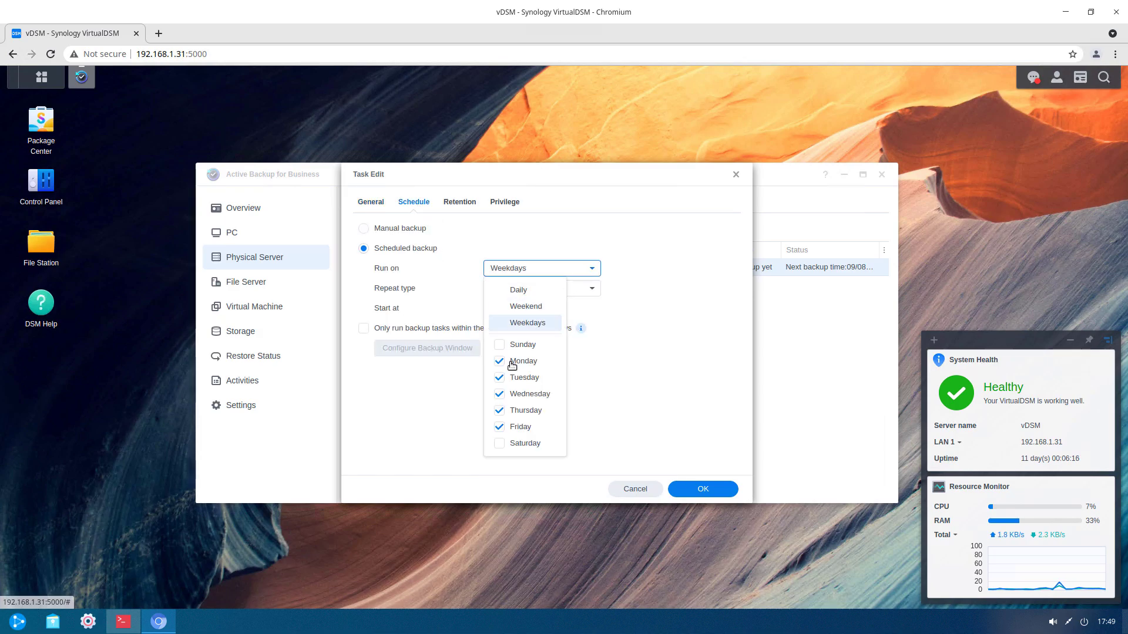
click(537, 291)
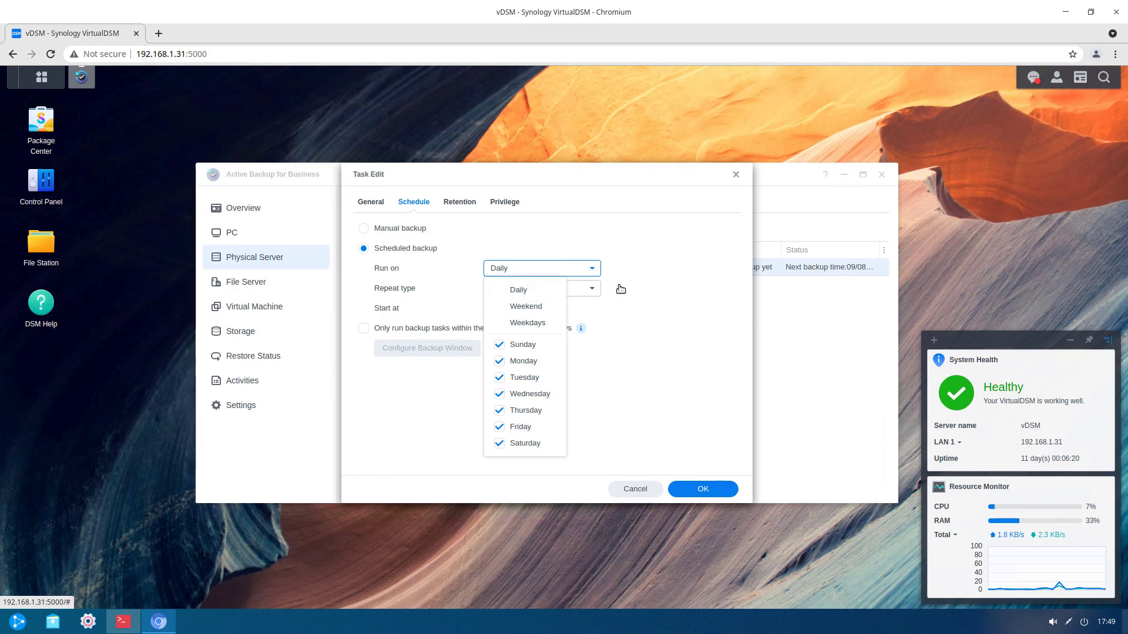
click(652, 283)
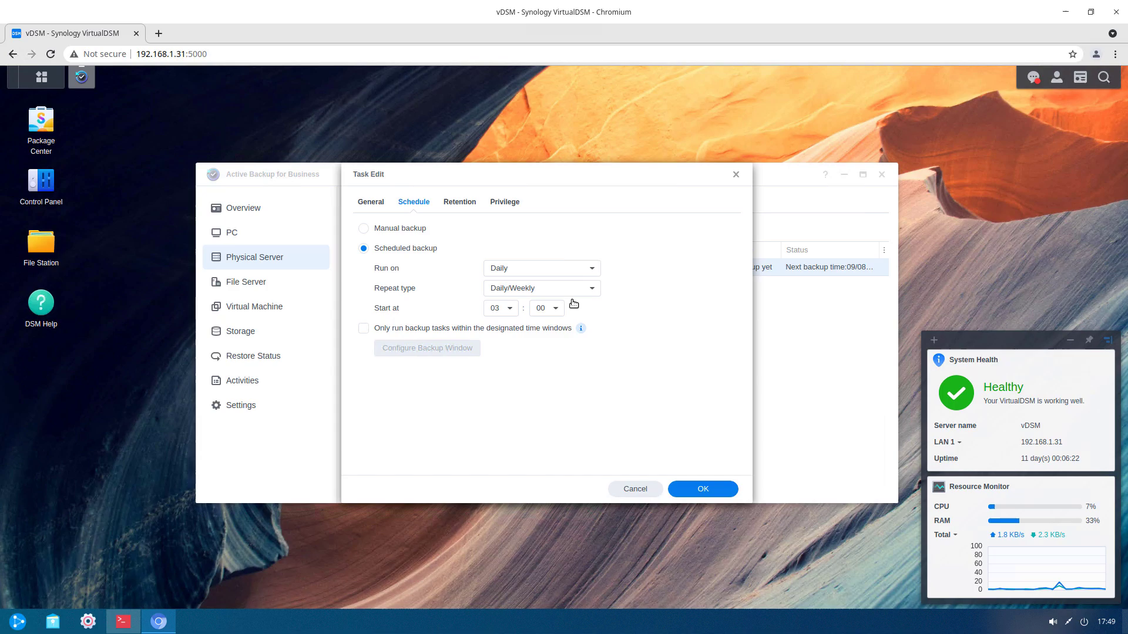
- Enable the retention policy keeping the latest 14 versions
click(459, 204)
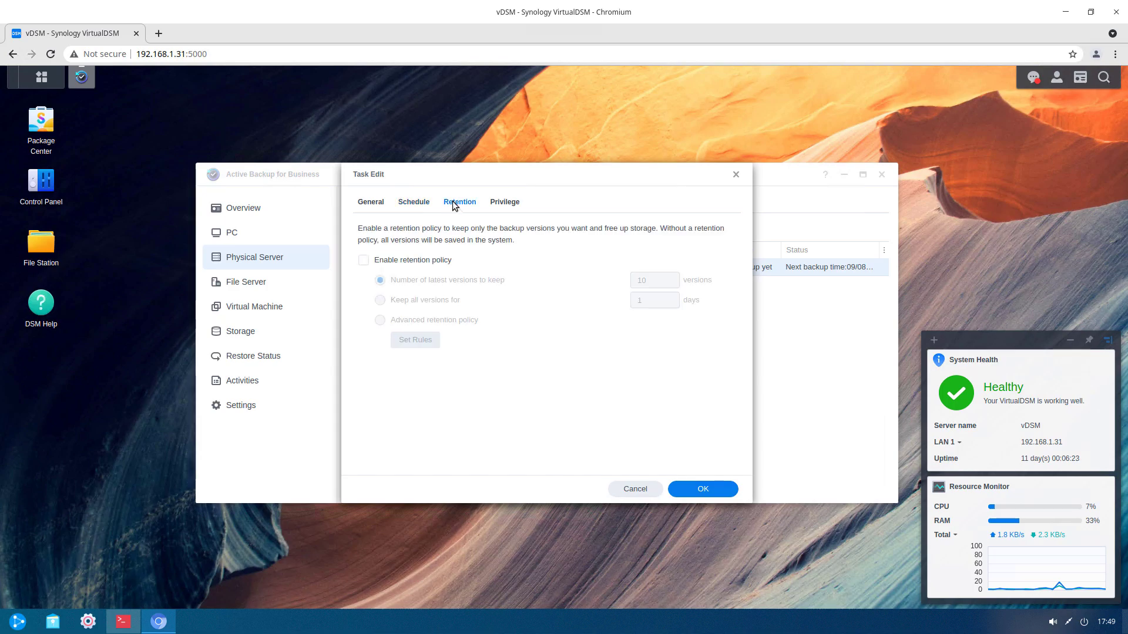
click(404, 263)
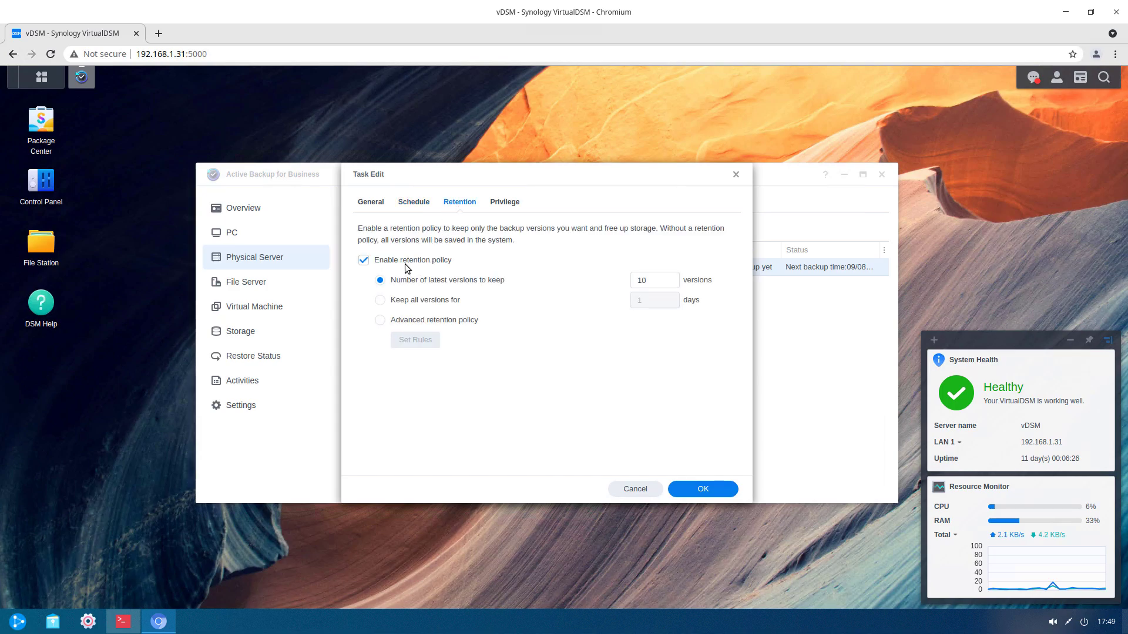
click(664, 280)
key(BackSpace)
text(4)
click(671, 344)
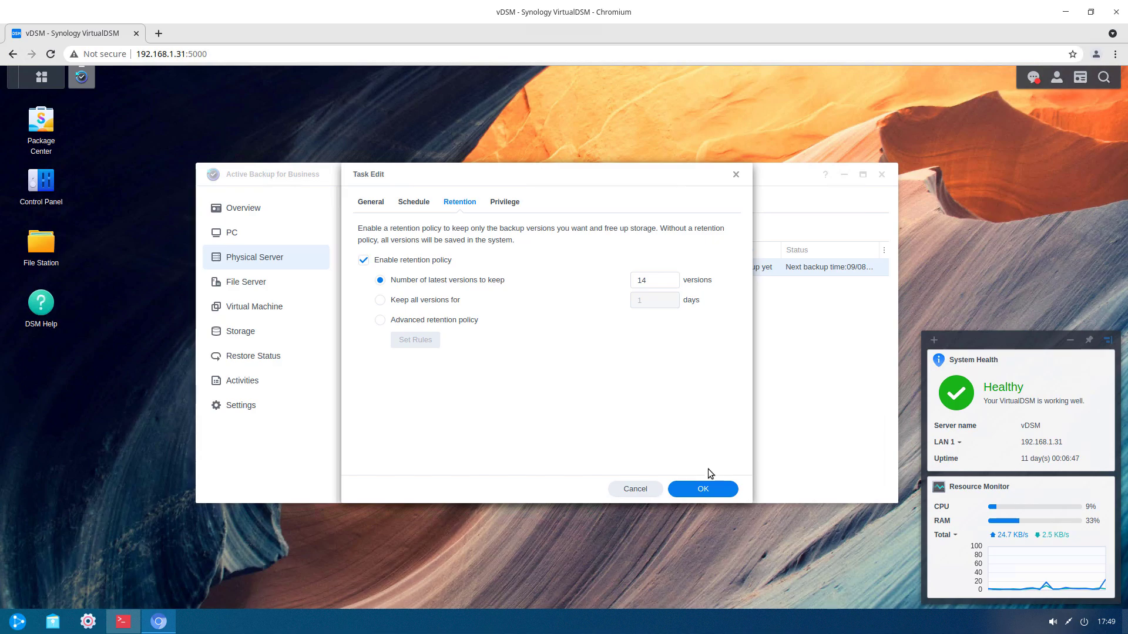
- Save the VM-uDDE task settings and start a backup that finishes Successful
click(704, 490)
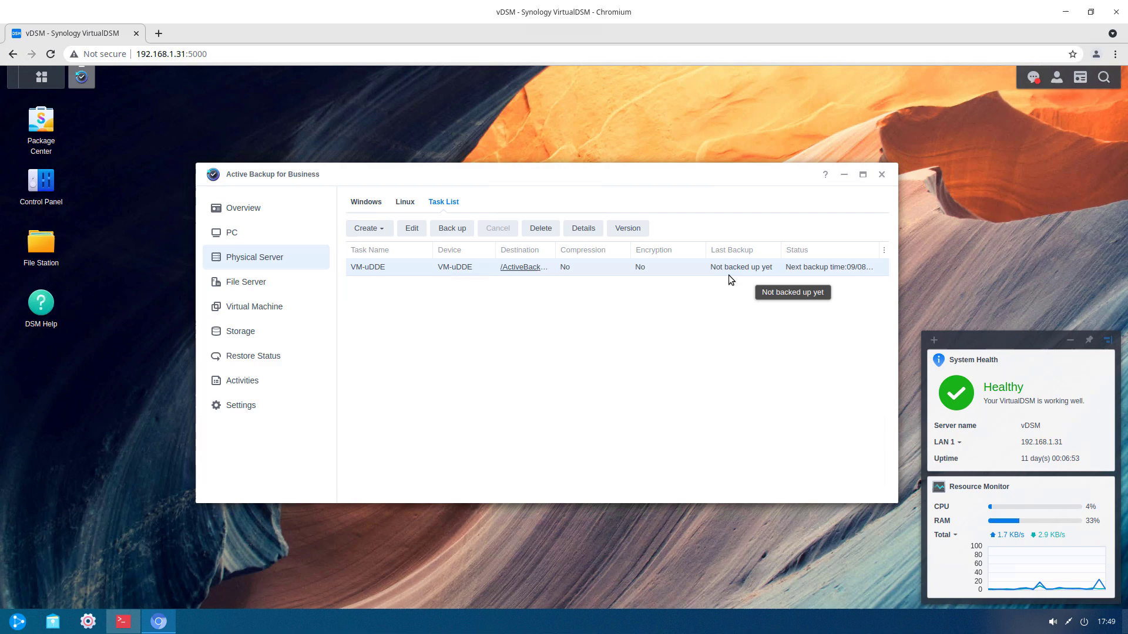
click(452, 229)
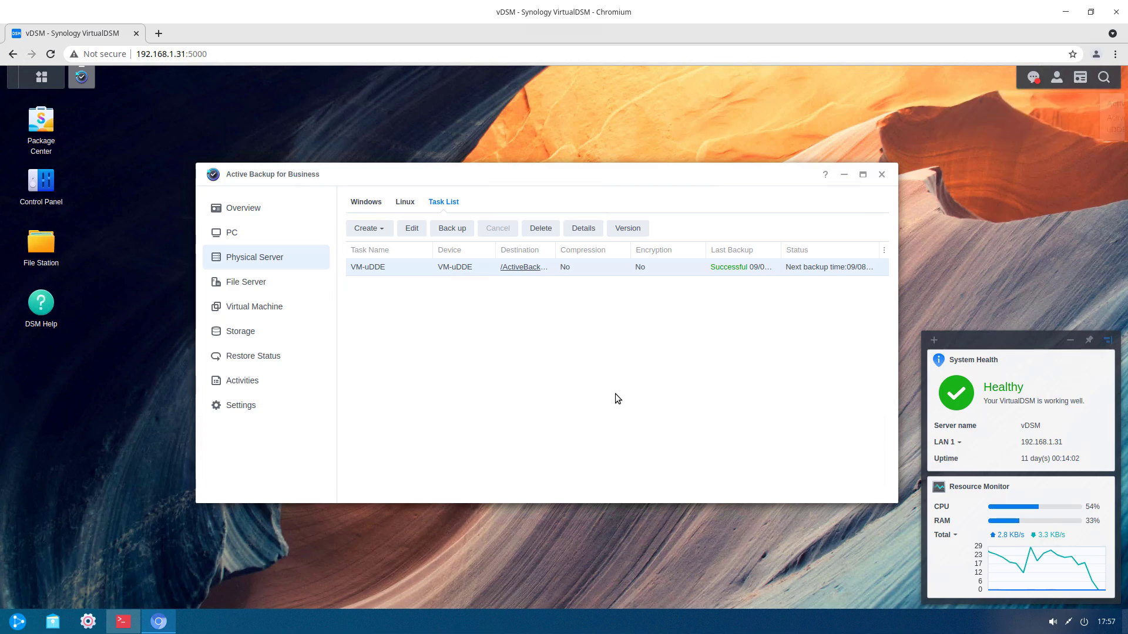
- Open Active Backup for Business Portal and keep VM-uDDE as the viewed task, showing Disk 0 - Volume 1
click(41, 77)
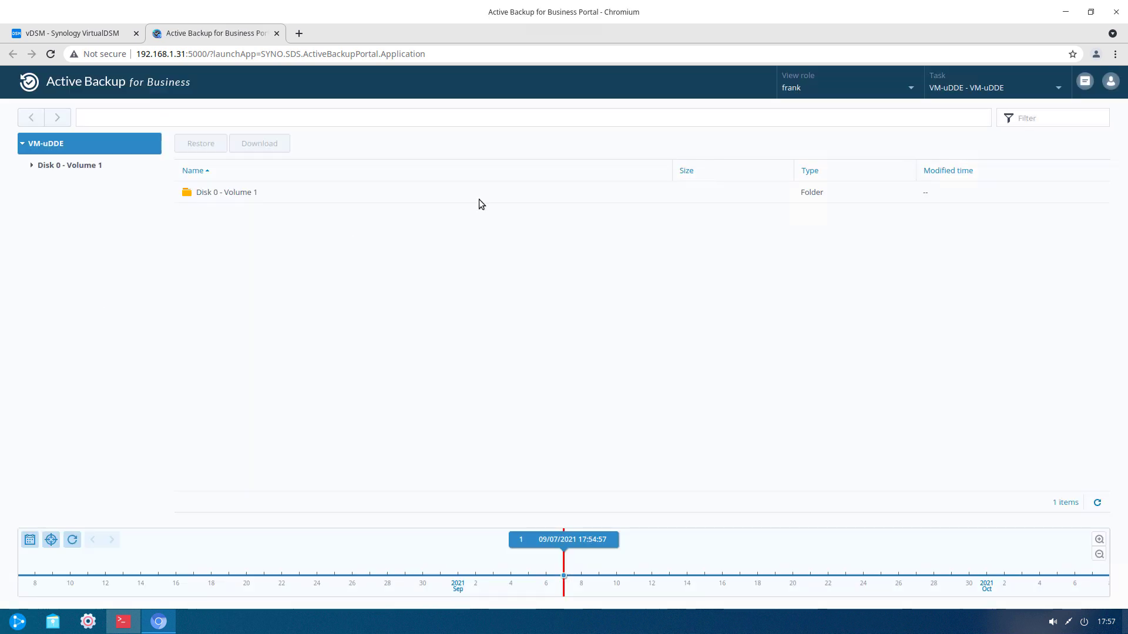
click(979, 92)
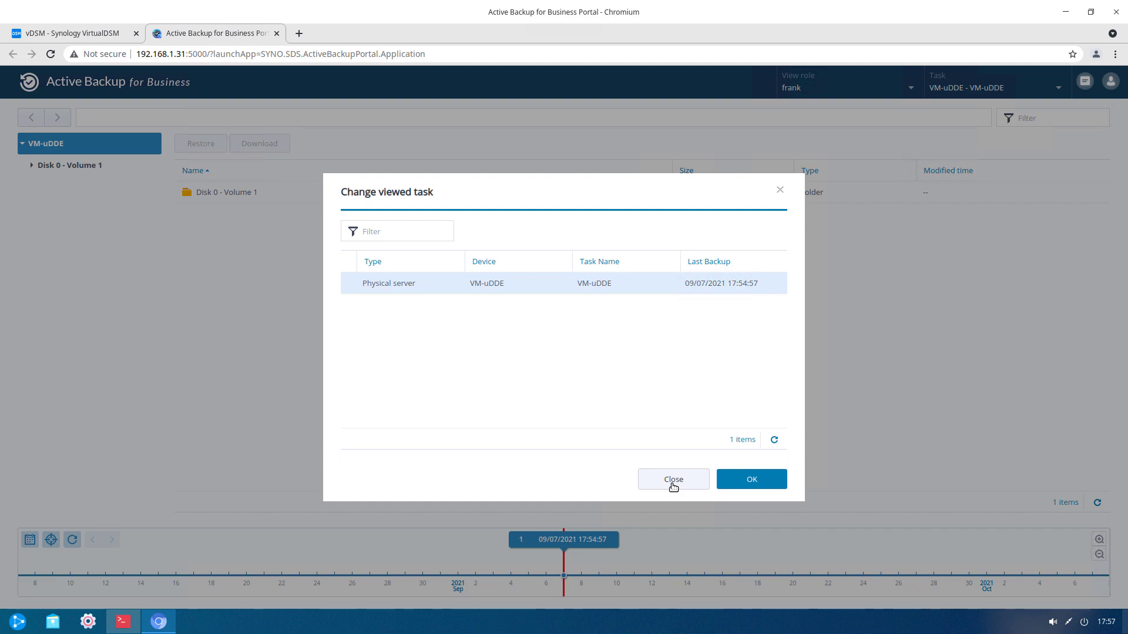
click(672, 484)
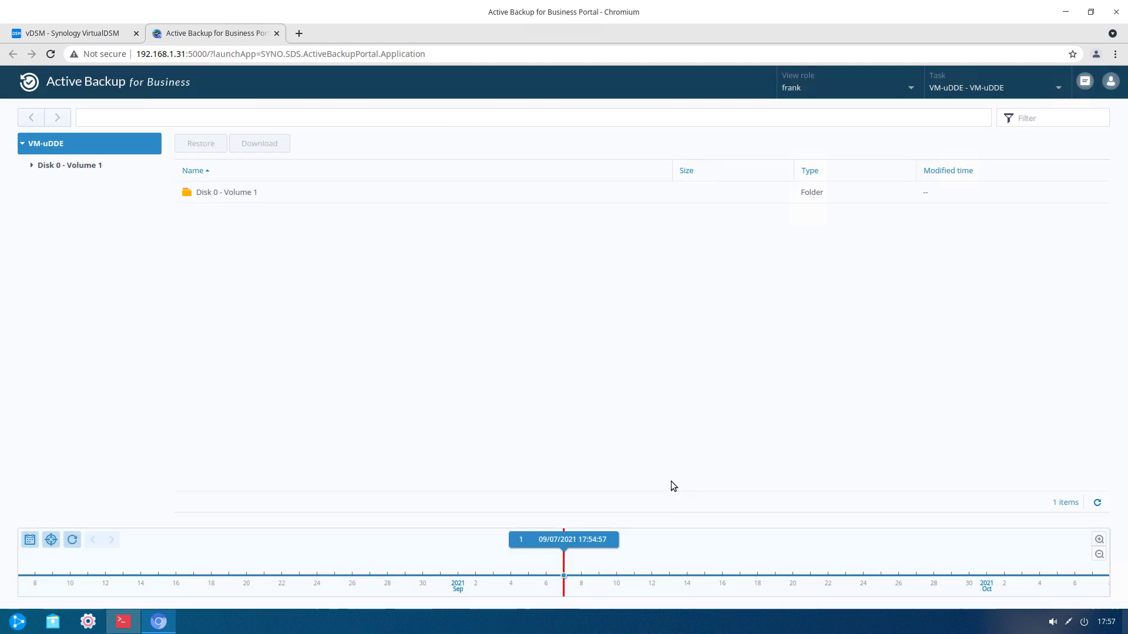
- Expand Disk 0 - Volume 1 and browse through the mnt folder into opt
click(33, 168)
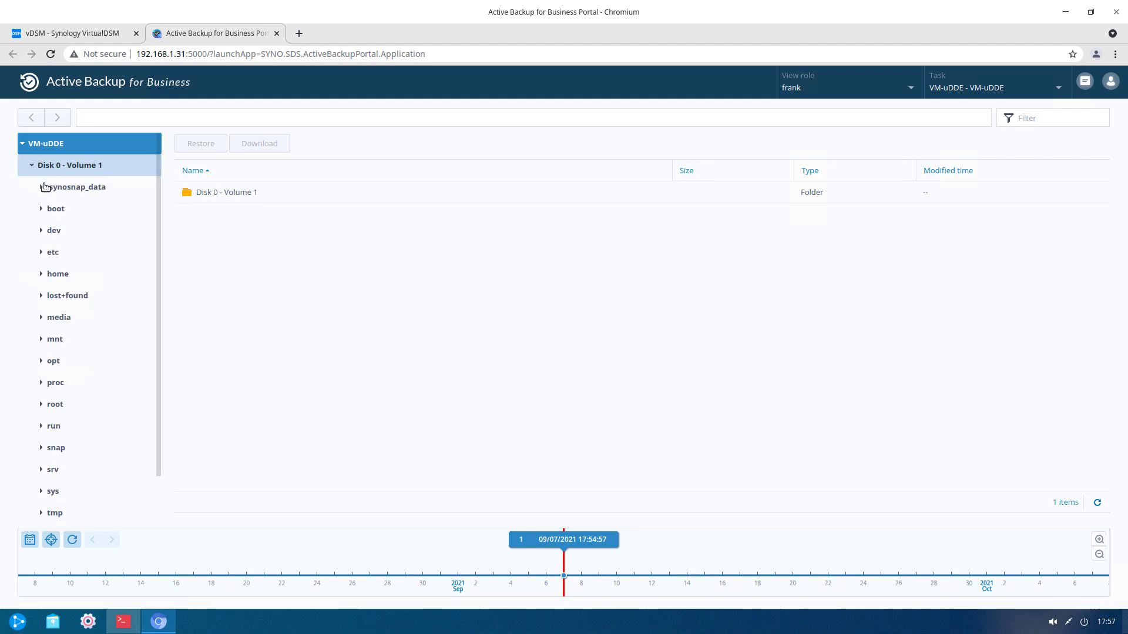
scroll(88, 339, down, 2)
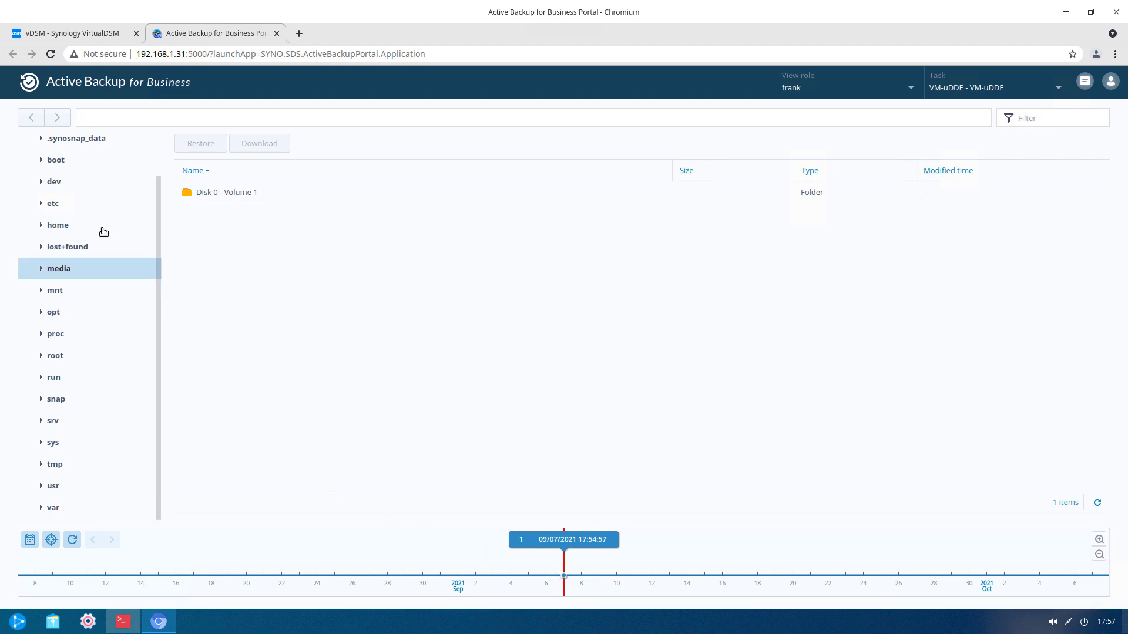
click(71, 295)
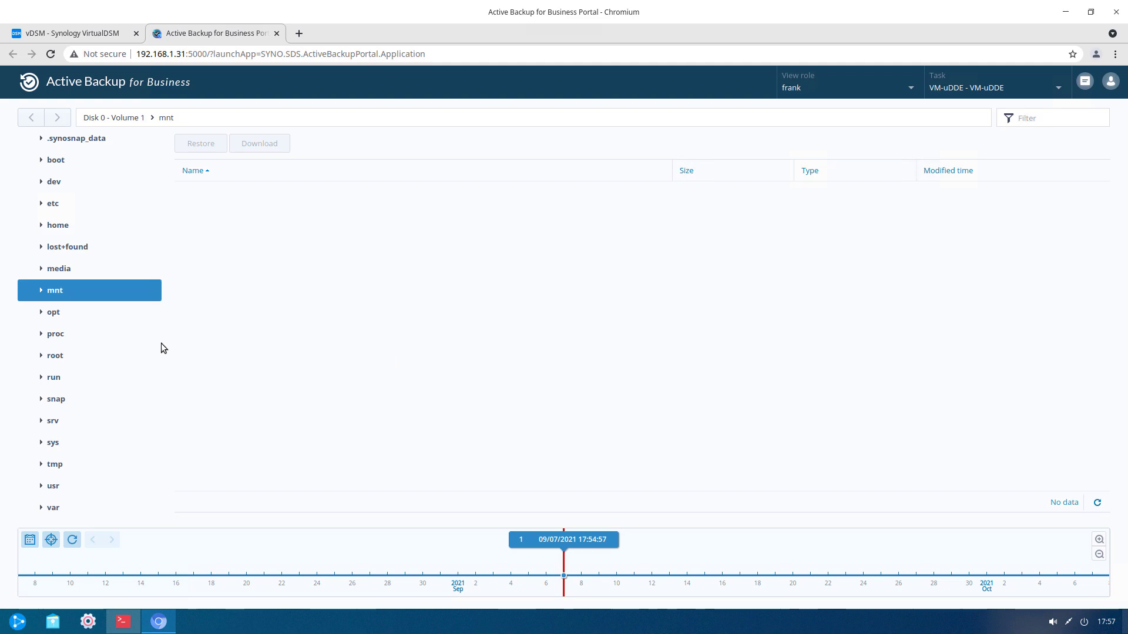
click(81, 317)
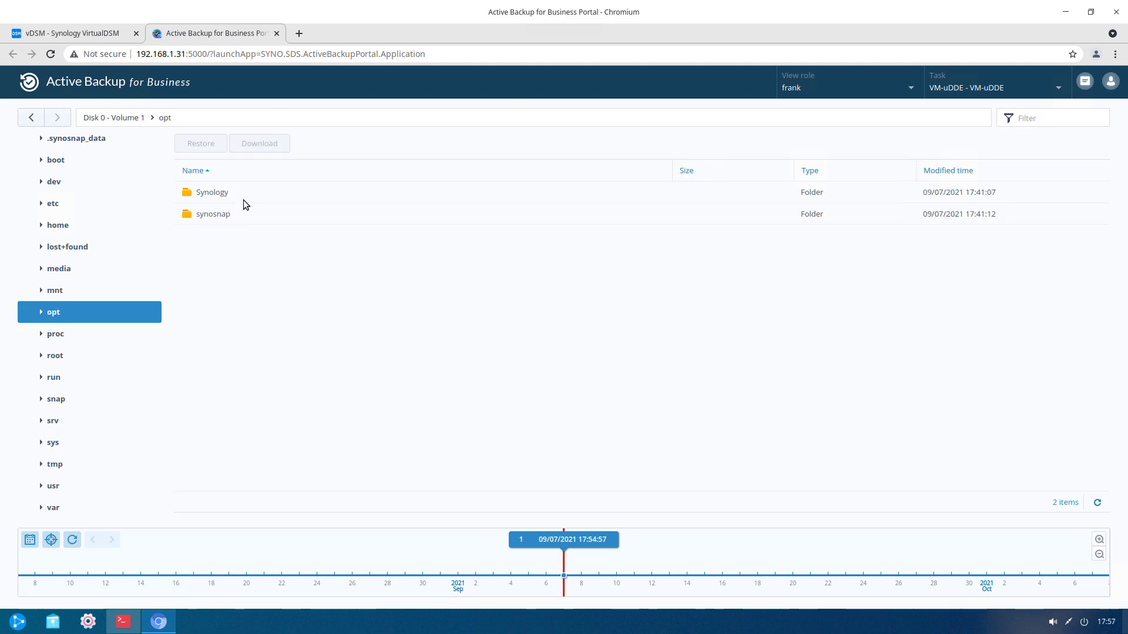
- Open Synology › ActiveBackupforBusiness and bring up the restore options for service.debug
double_click(244, 200)
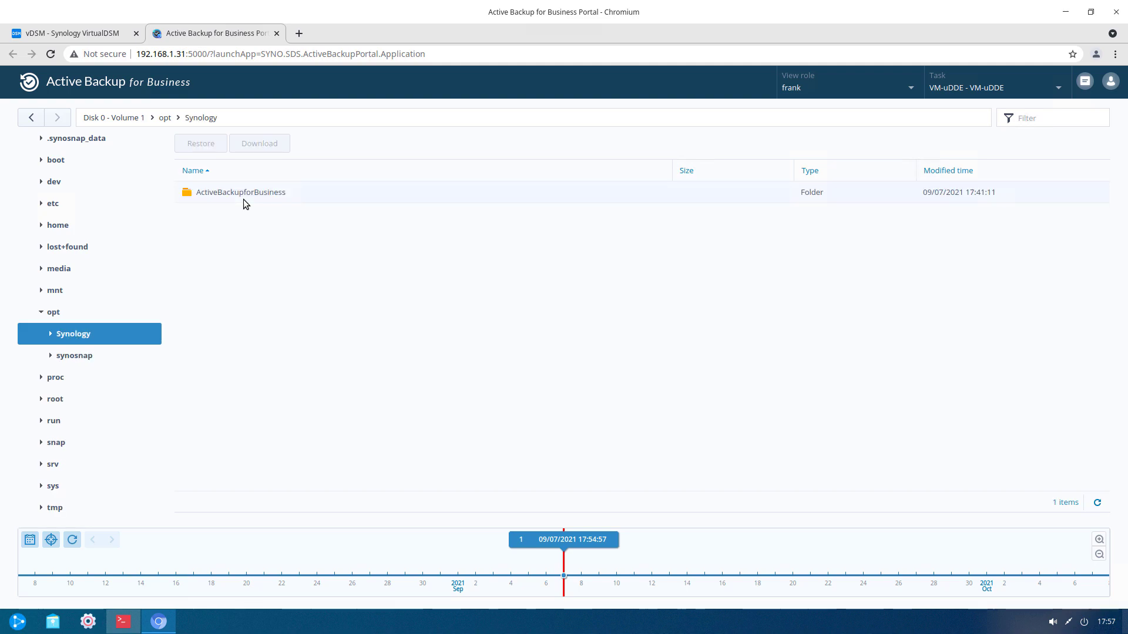
double_click(243, 200)
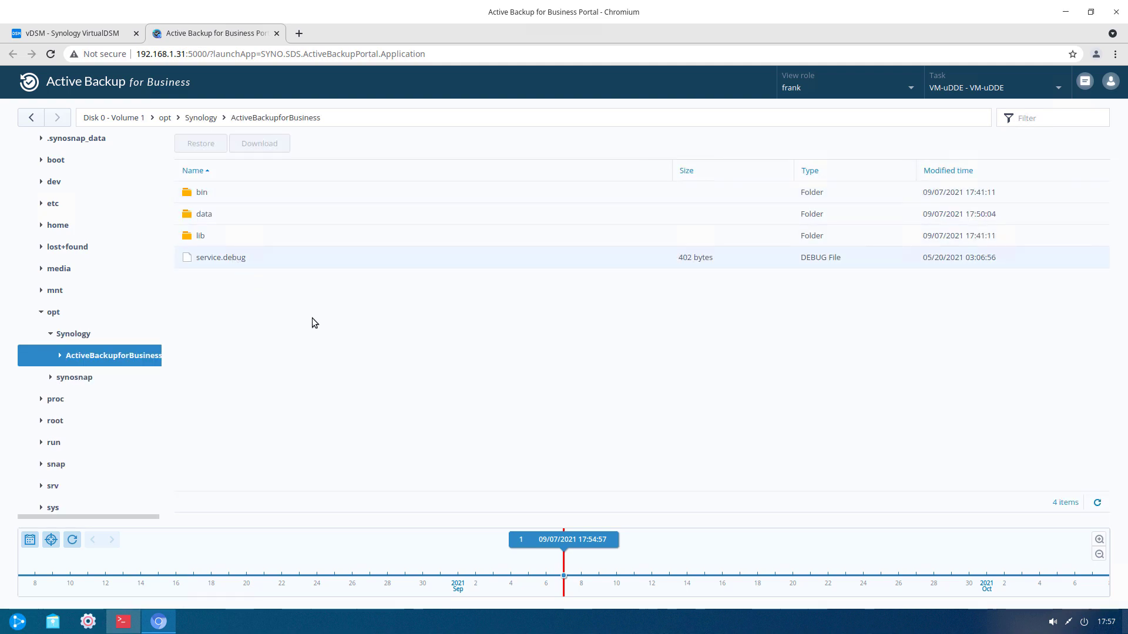
right_click(297, 260)
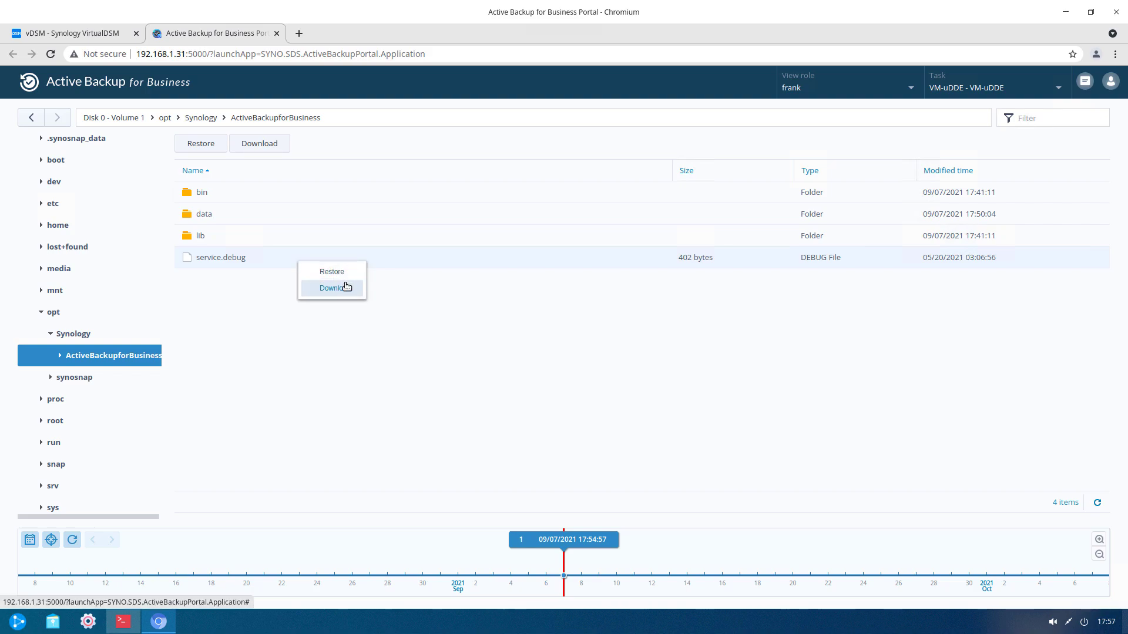
click(593, 361)
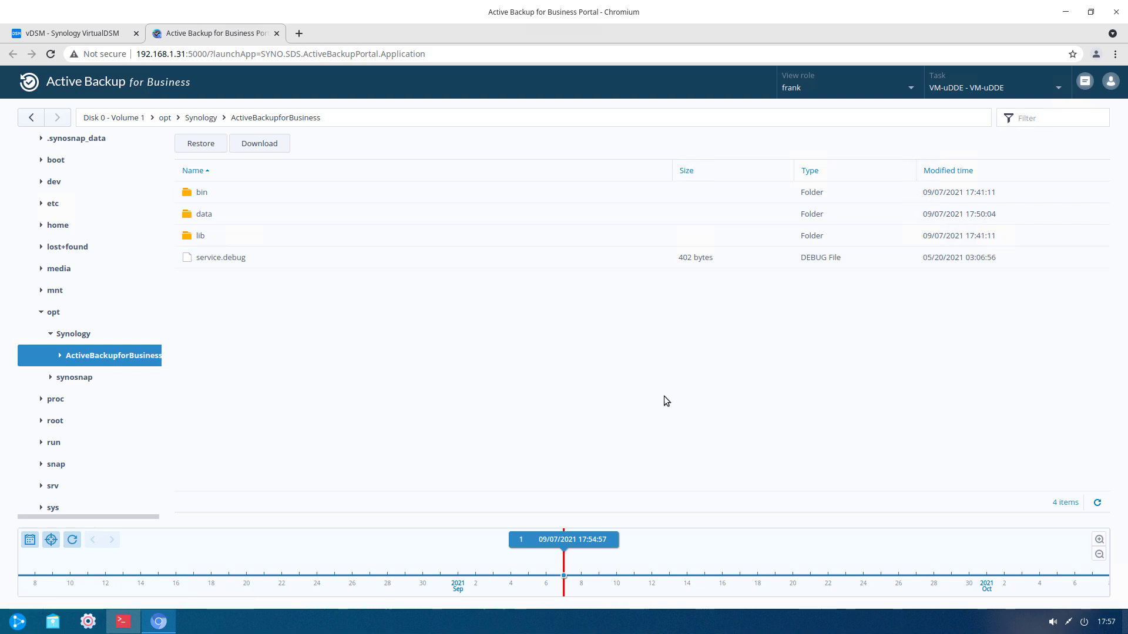